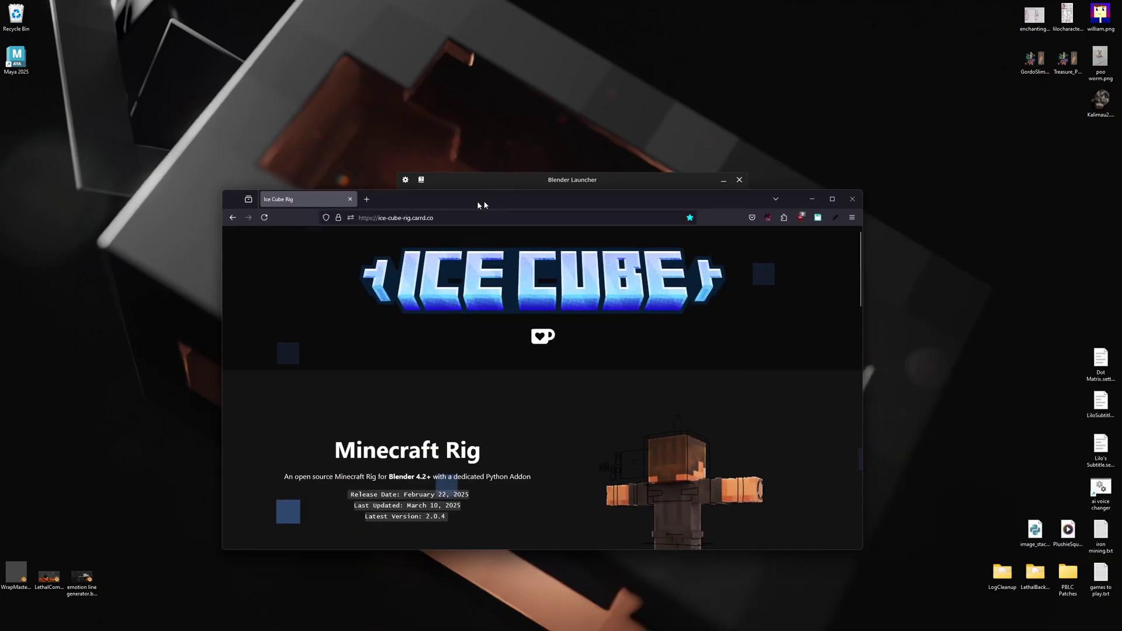
Enlarge and recentre the Firefox window showing the Ice Cube Rig page.
left_click_drag(221, 180, 170, 59)
left_click_drag(346, 65, 399, 89)
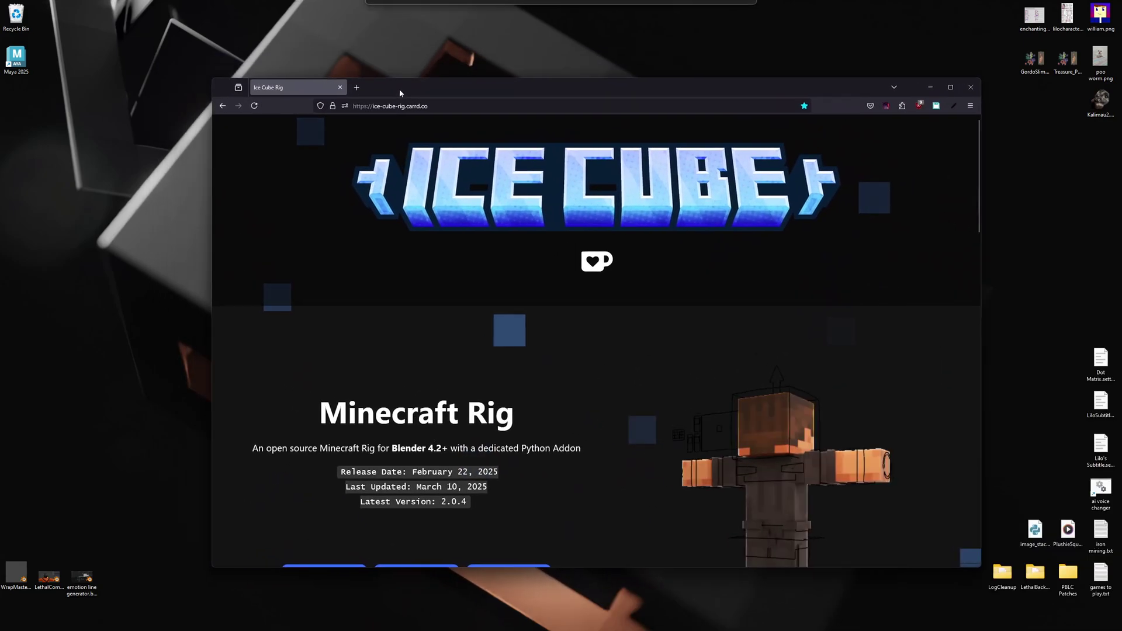
scroll(424, 345, "down", 5)
scroll(431, 346, "up", 2)
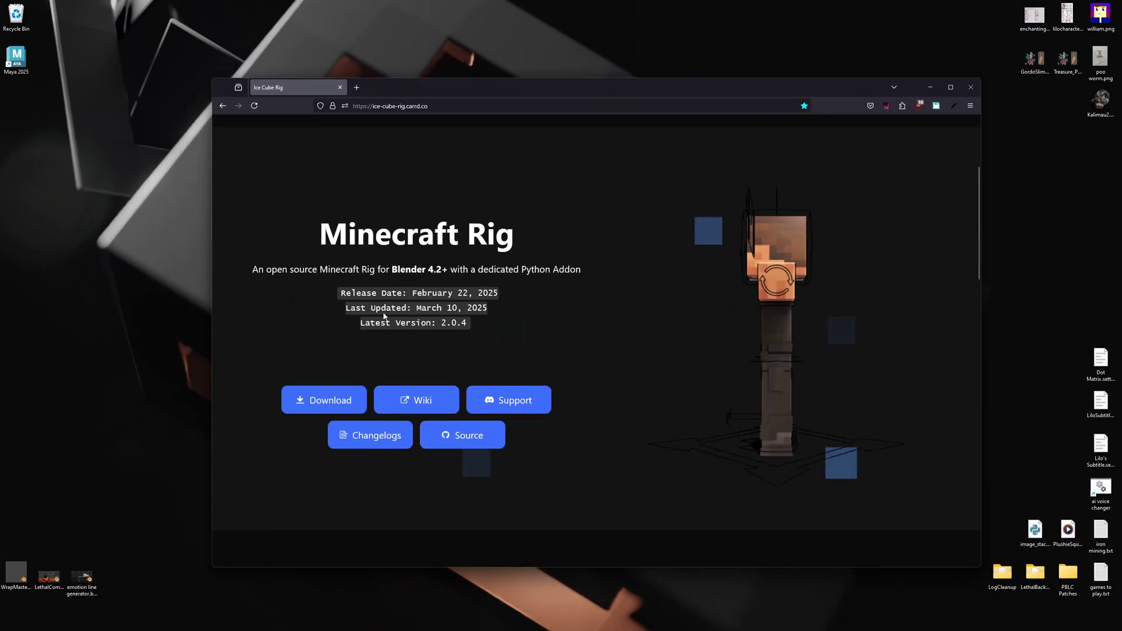
triple_click(373, 308)
left_click(374, 310)
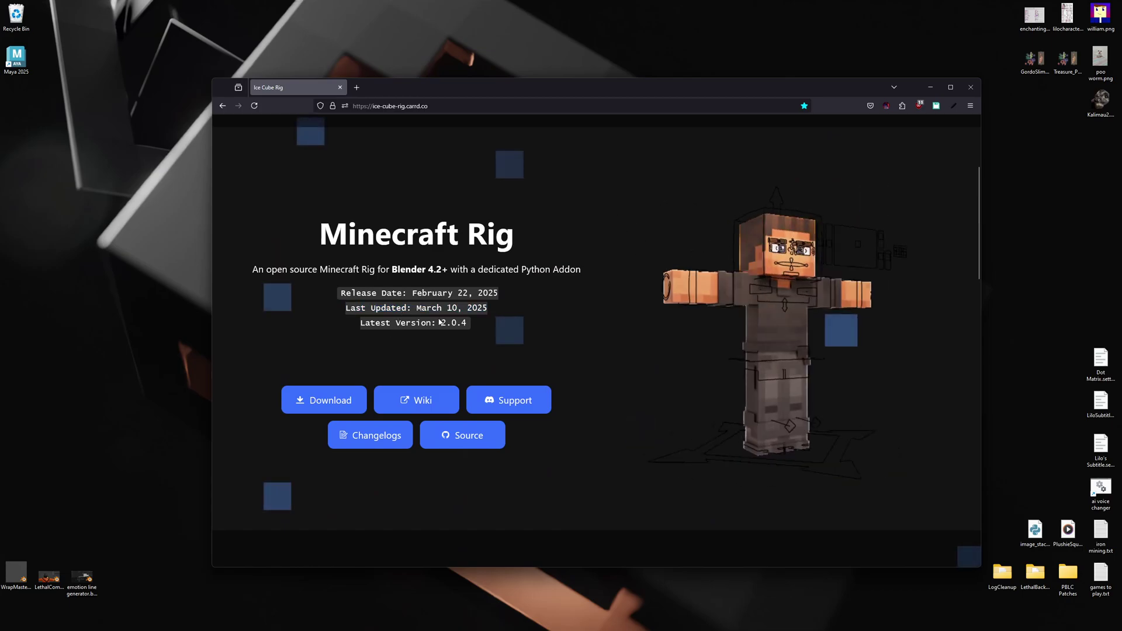
scroll(466, 322, "down", 4)
scroll(466, 322, "down", 6)
scroll(426, 329, "up", 2)
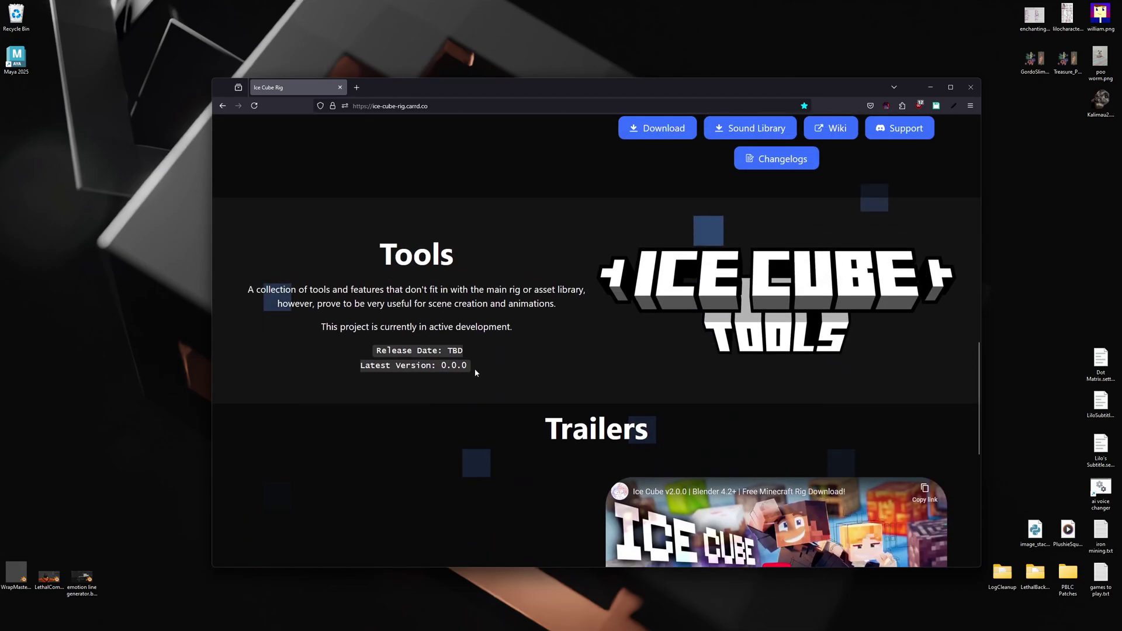
left_click_drag(474, 368, 348, 348)
left_click(348, 352)
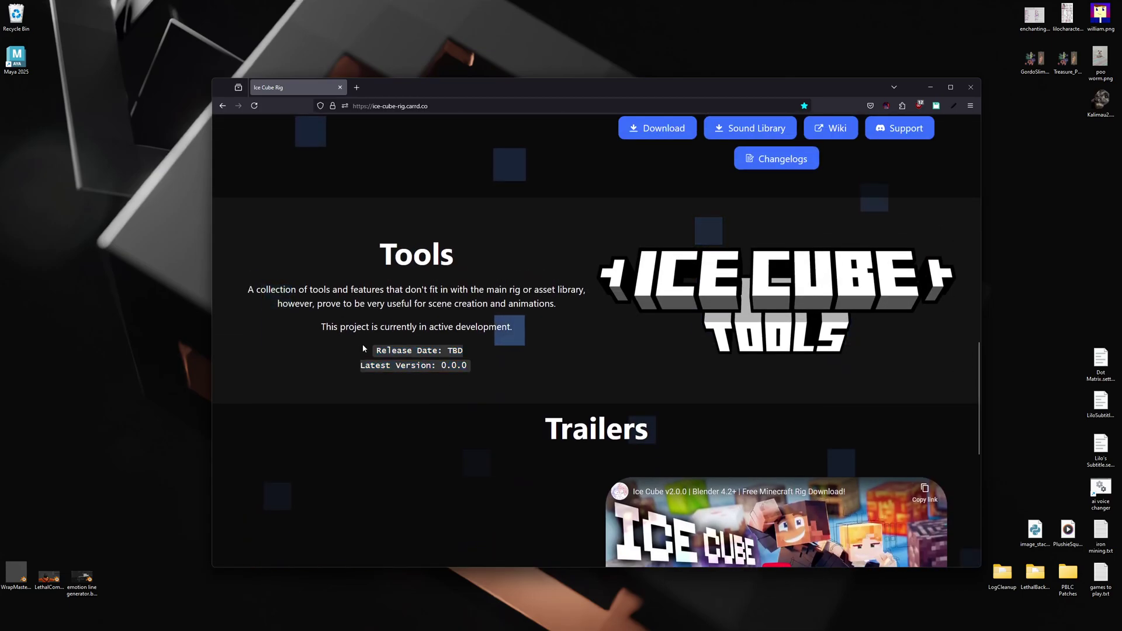
scroll(347, 356, "up", 3)
scroll(345, 356, "up", 7)
left_click_drag(360, 279, 466, 279)
triple_click(393, 265)
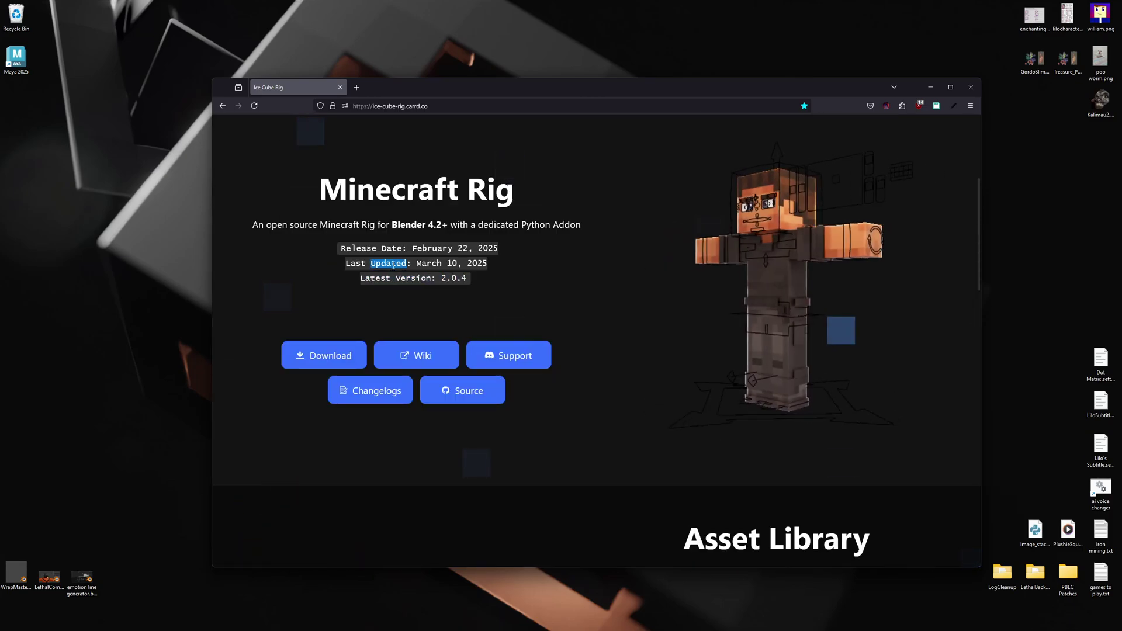
left_click(393, 264)
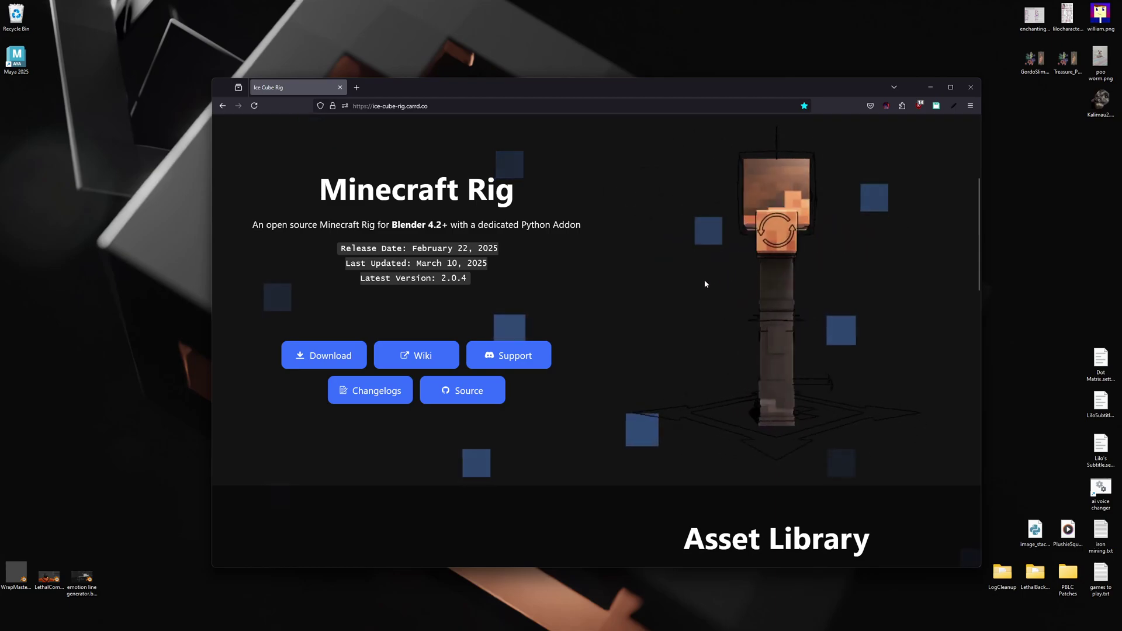
scroll(520, 266, "up", 1)
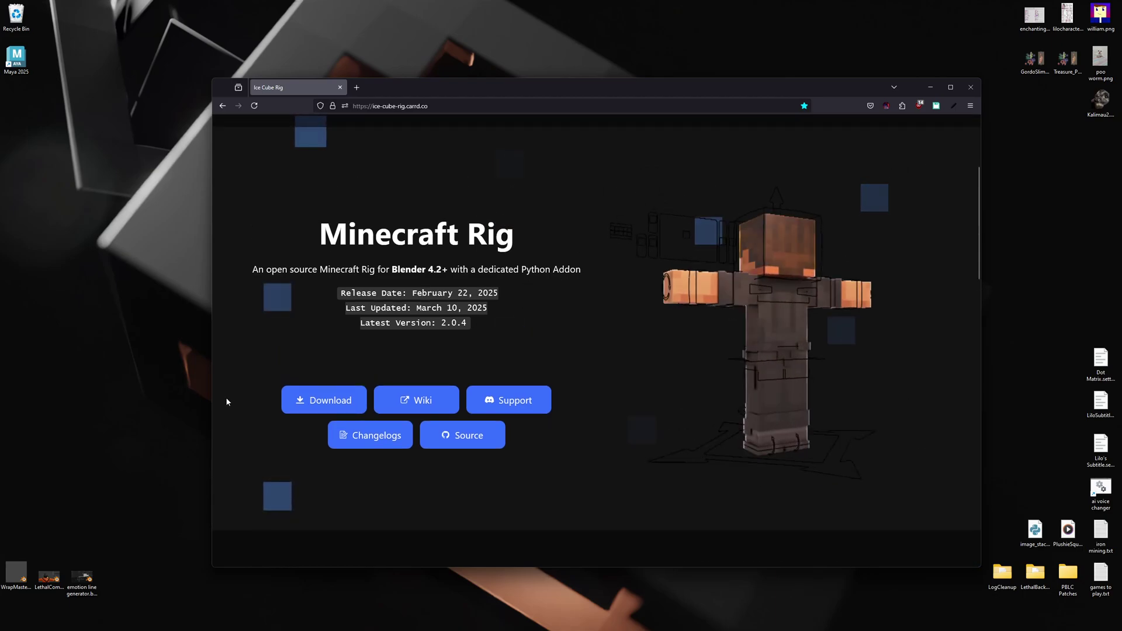
Download Ice.Cube.2.0.4.zip from the v2.0.4 GitHub release page.
left_click(305, 390)
scroll(384, 395, "down", 2)
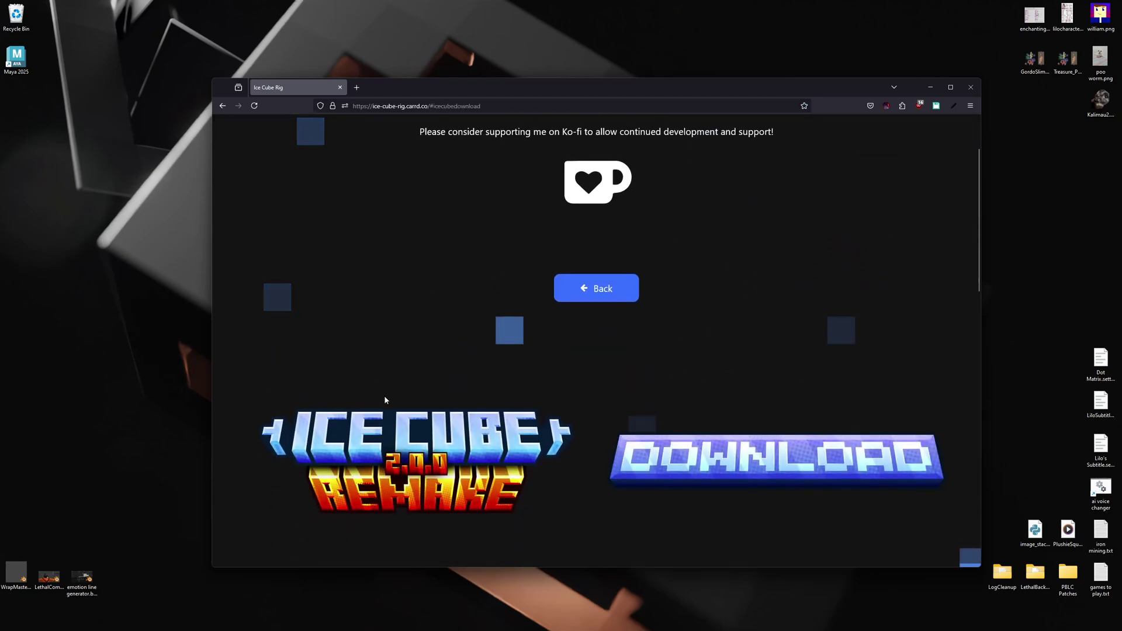
left_click(698, 421)
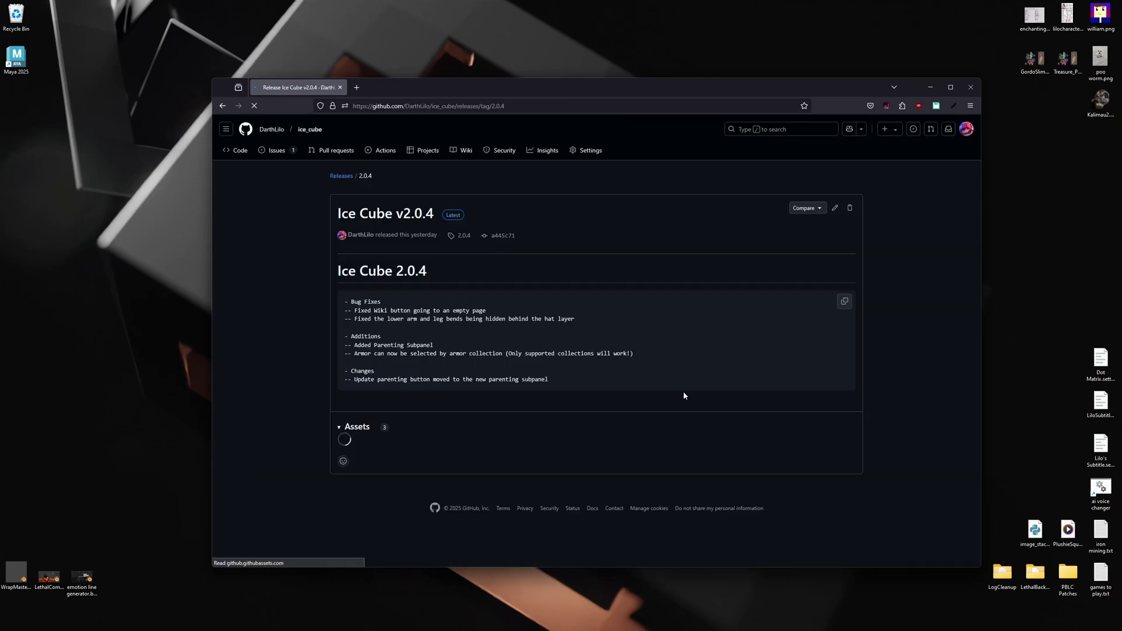
left_click(383, 448)
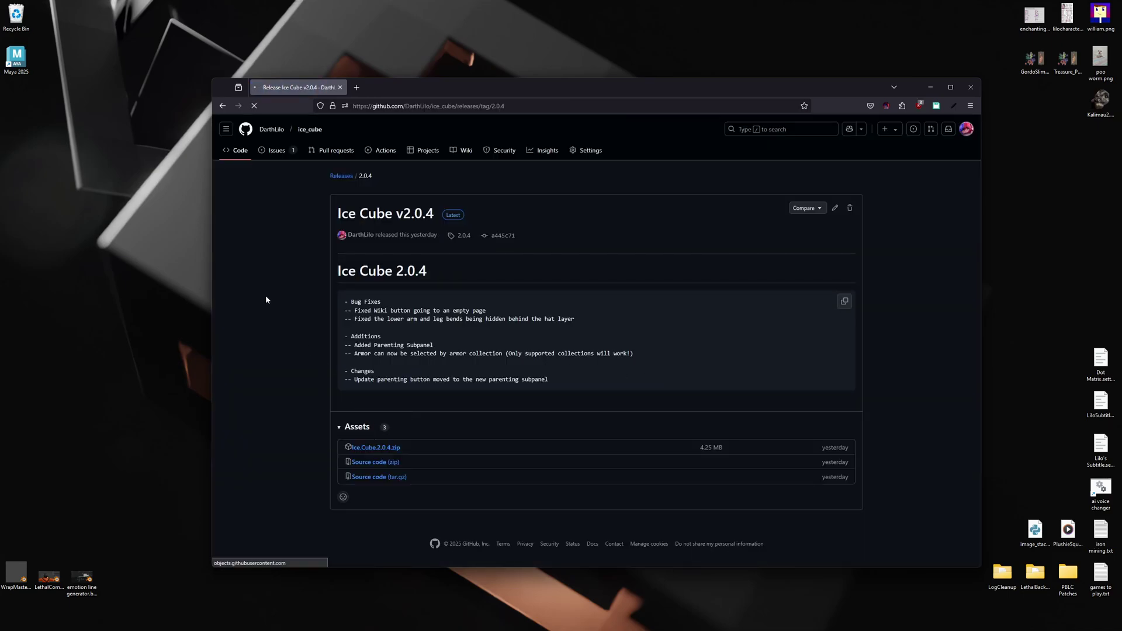
key("alt+Left")
Download the Asset Library and Sound Library zips, confirming each download anyway.
scroll(450, 324, "down", 10)
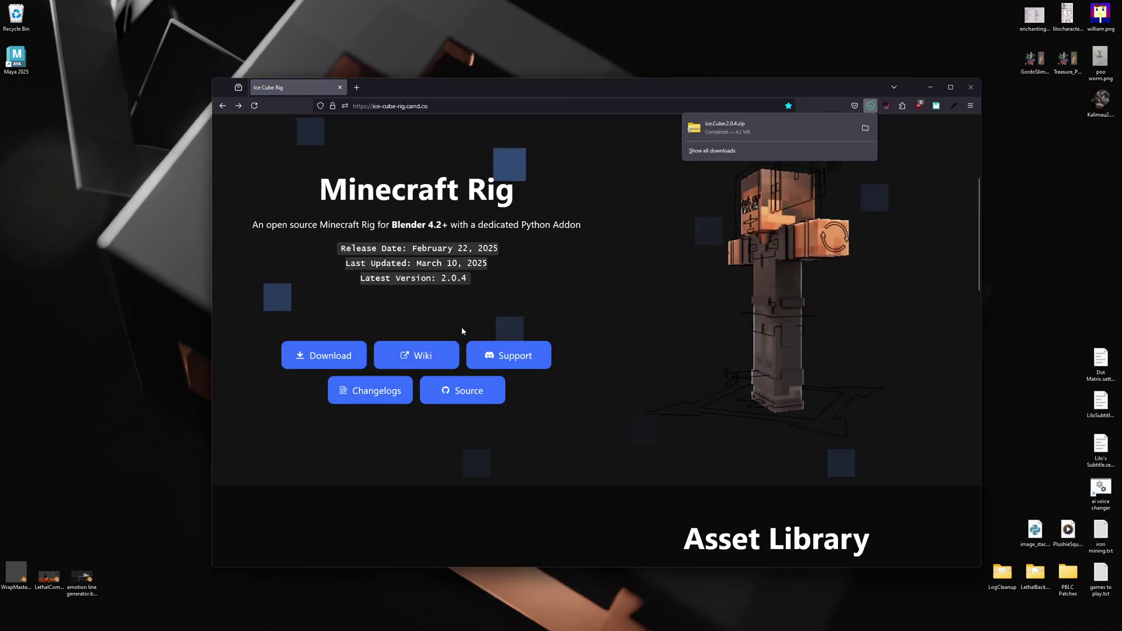
left_click(654, 399)
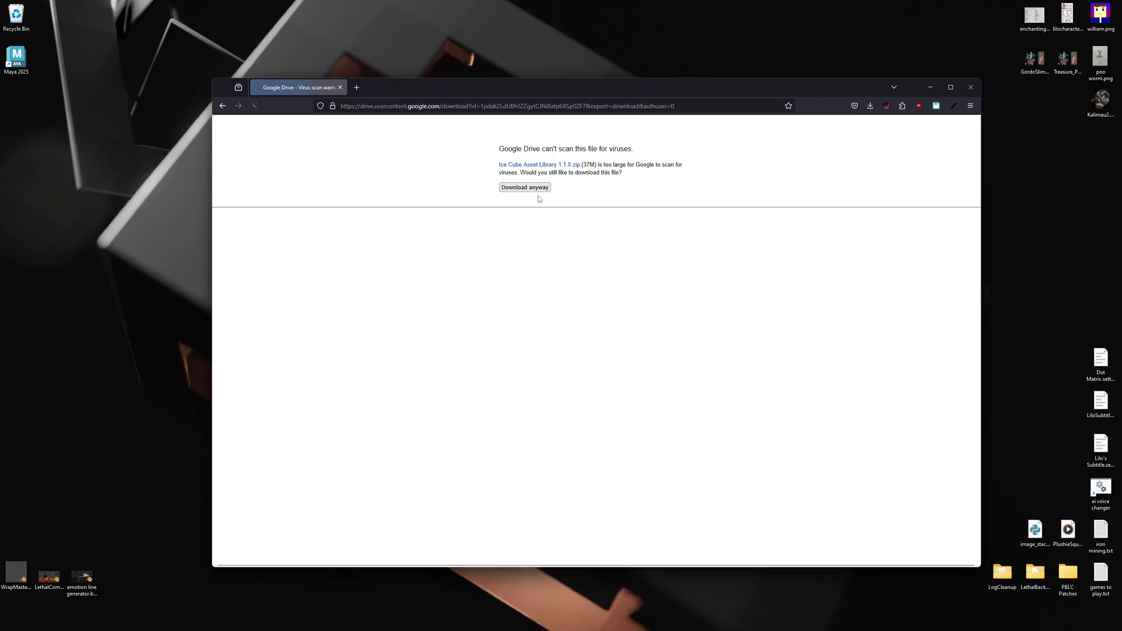
left_click(537, 192)
key("alt+Left")
left_click(761, 397)
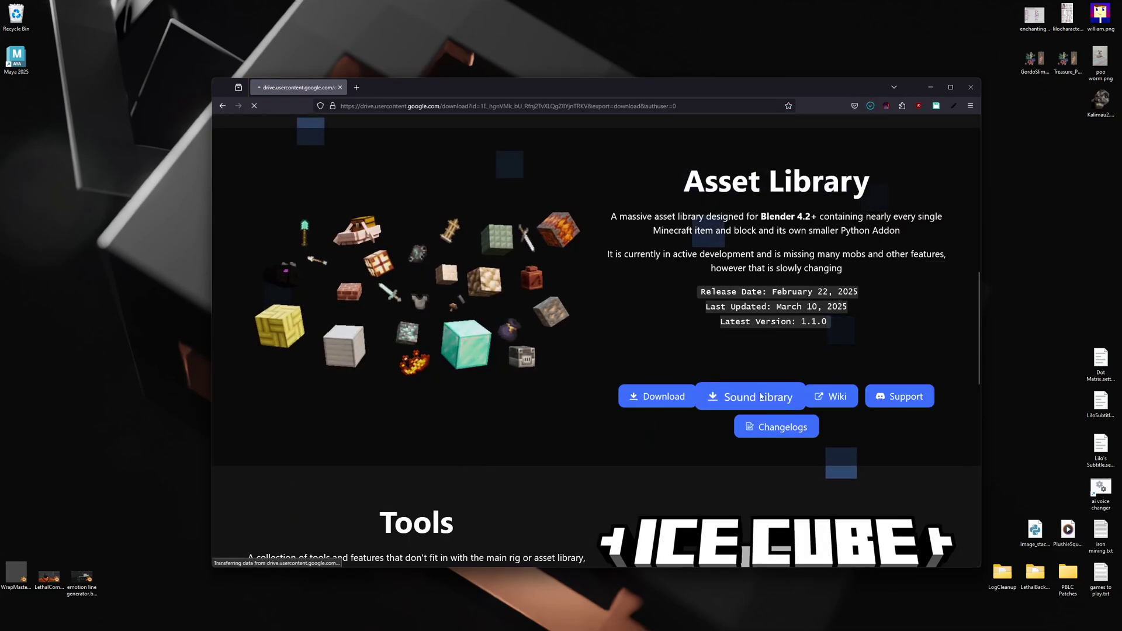
left_click(526, 186)
key("alt+Left")
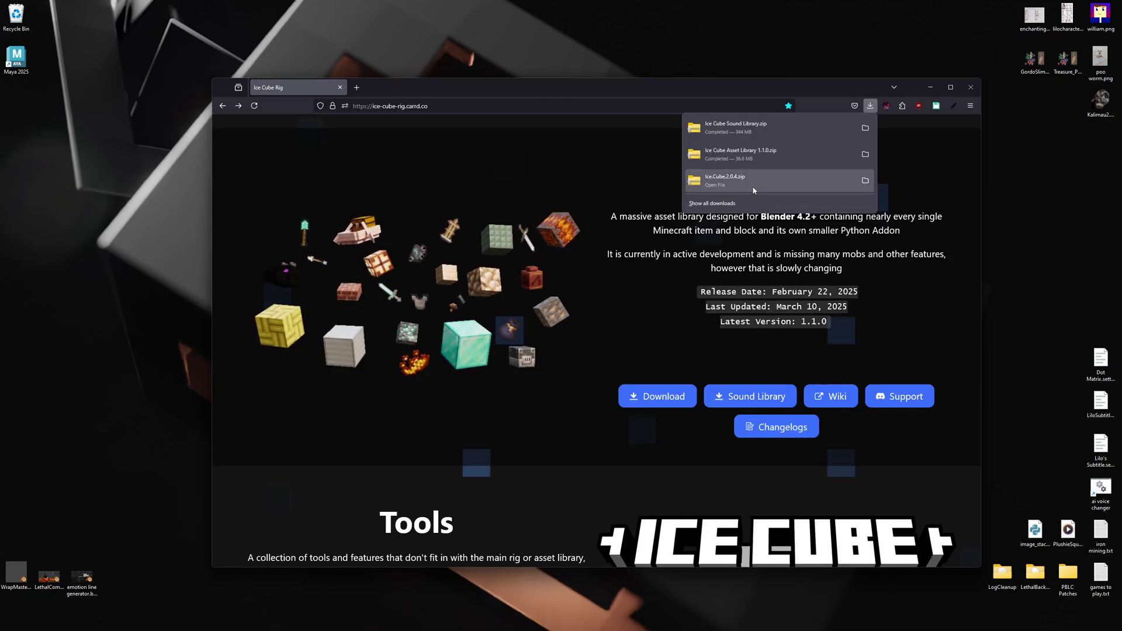
Move Ice.Cube.2.0.4.zip and the Asset Library 1.1.0 zip from downloads onto the desktop.
left_click_drag(754, 185, 10, 108)
key("Return")
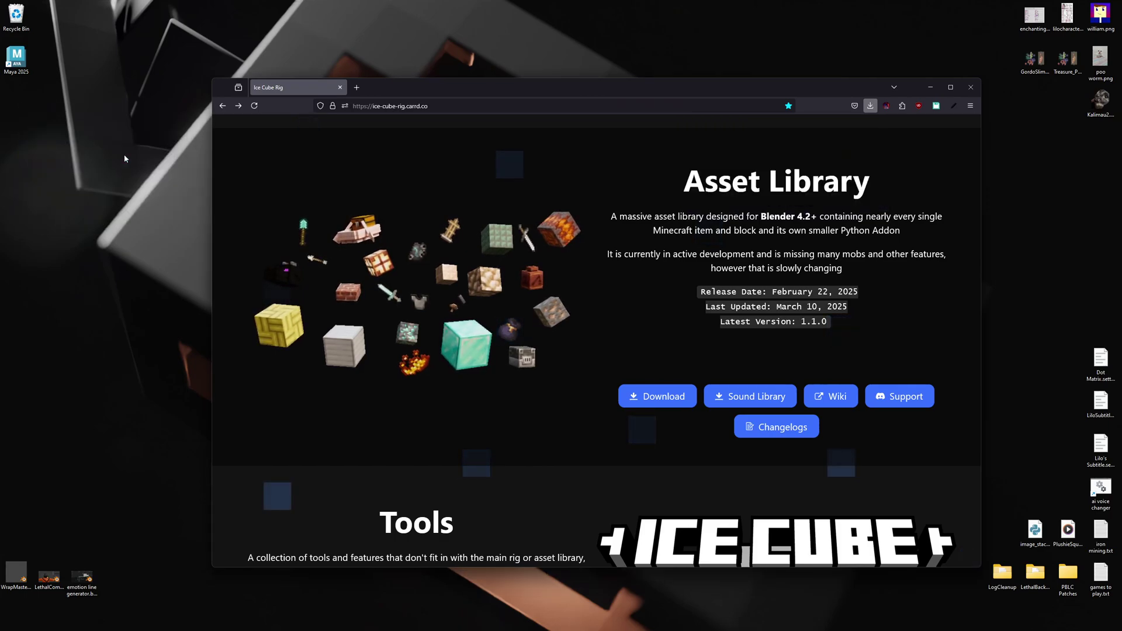
left_click(871, 106)
left_click_drag(739, 153, 35, 170)
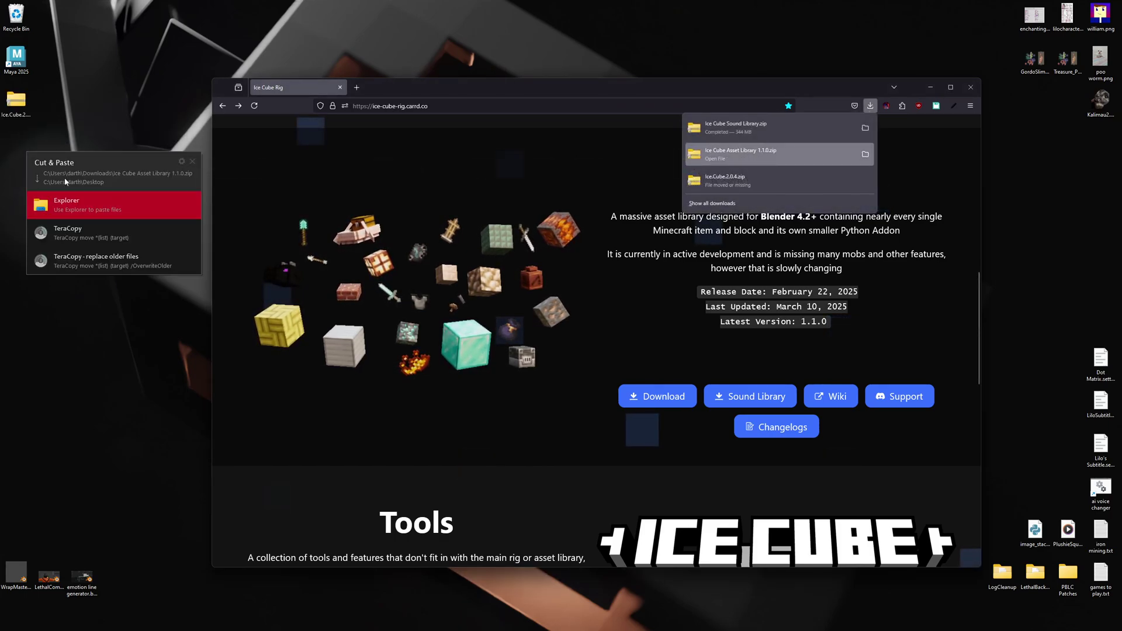
key("Return")
left_click(871, 106)
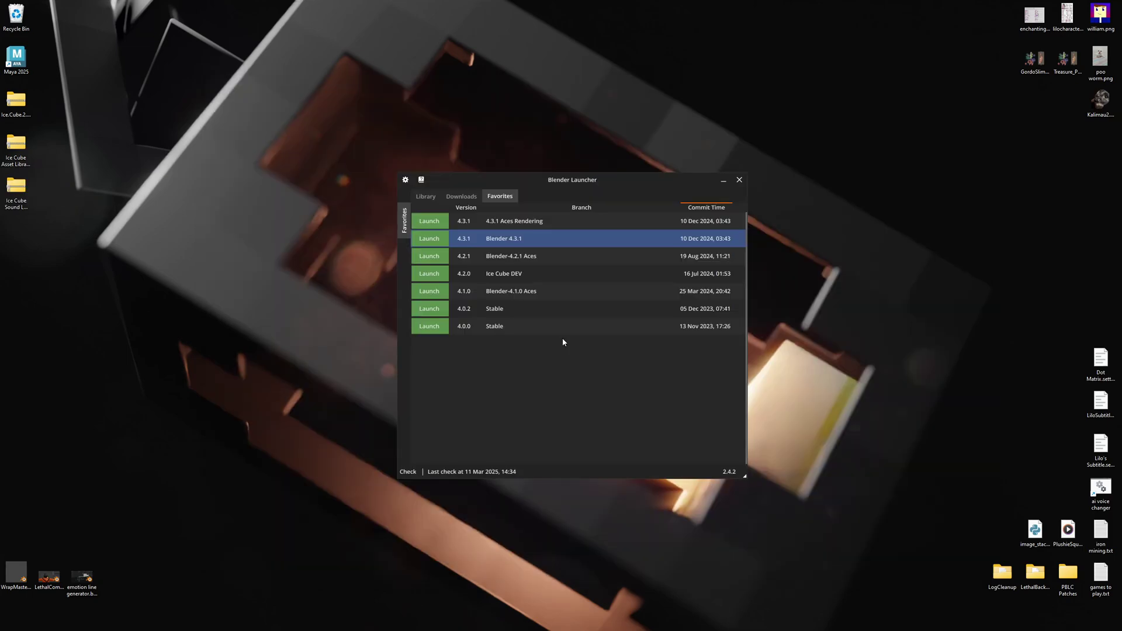
Launch Blender 4.3.1 and open Edit > Preferences, moving the window into place.
left_click(429, 238)
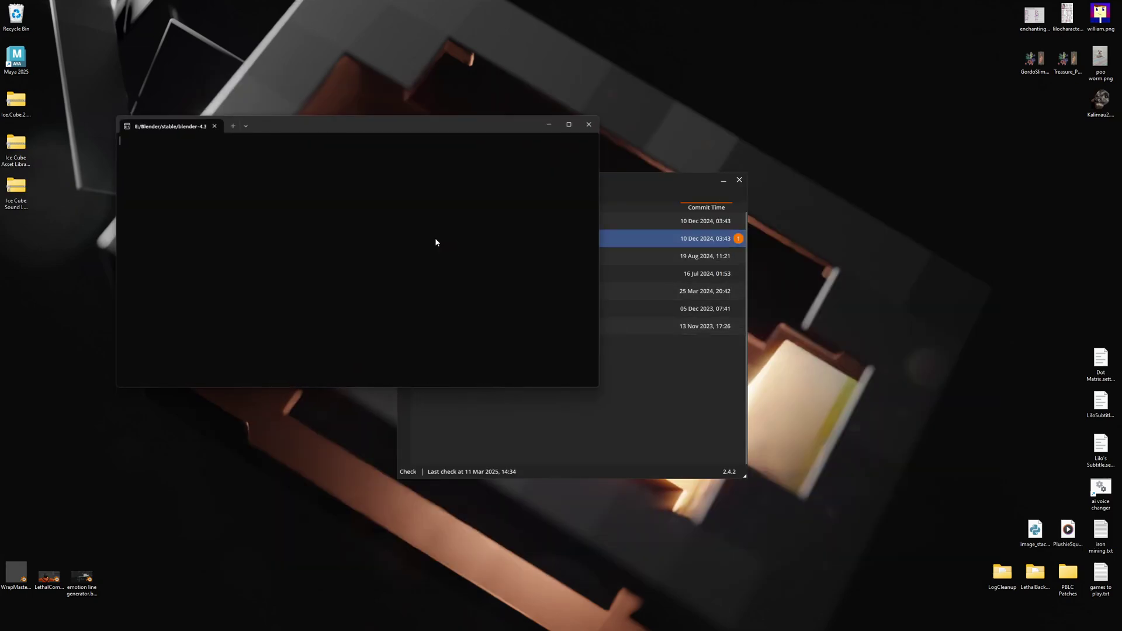
left_click(34, 16)
left_click(42, 160)
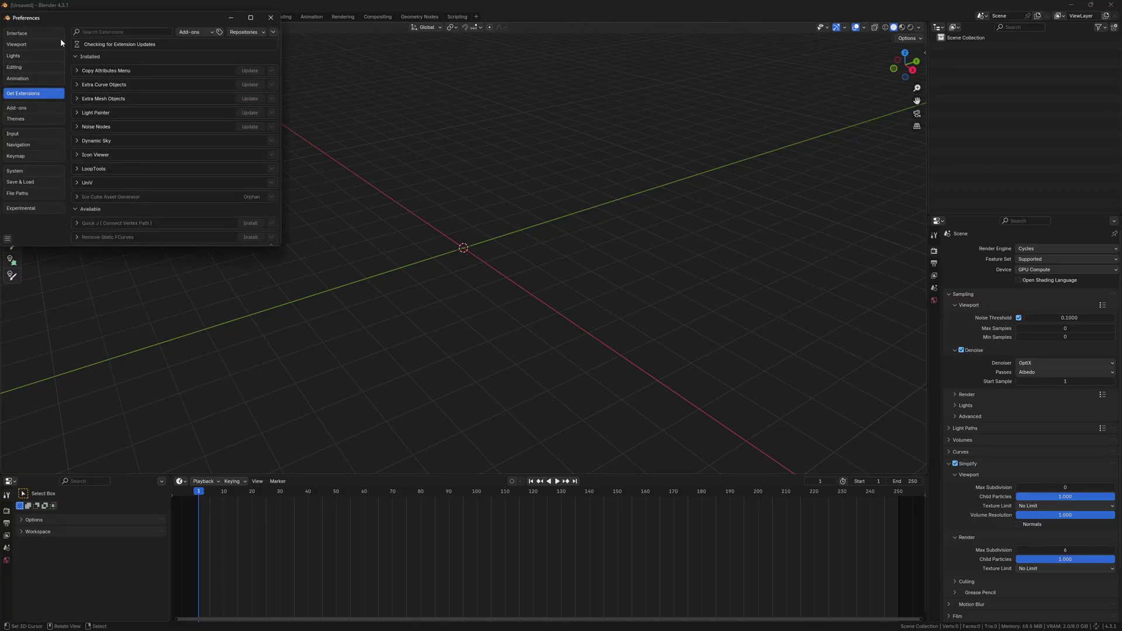
left_click_drag(55, 17, 361, 126)
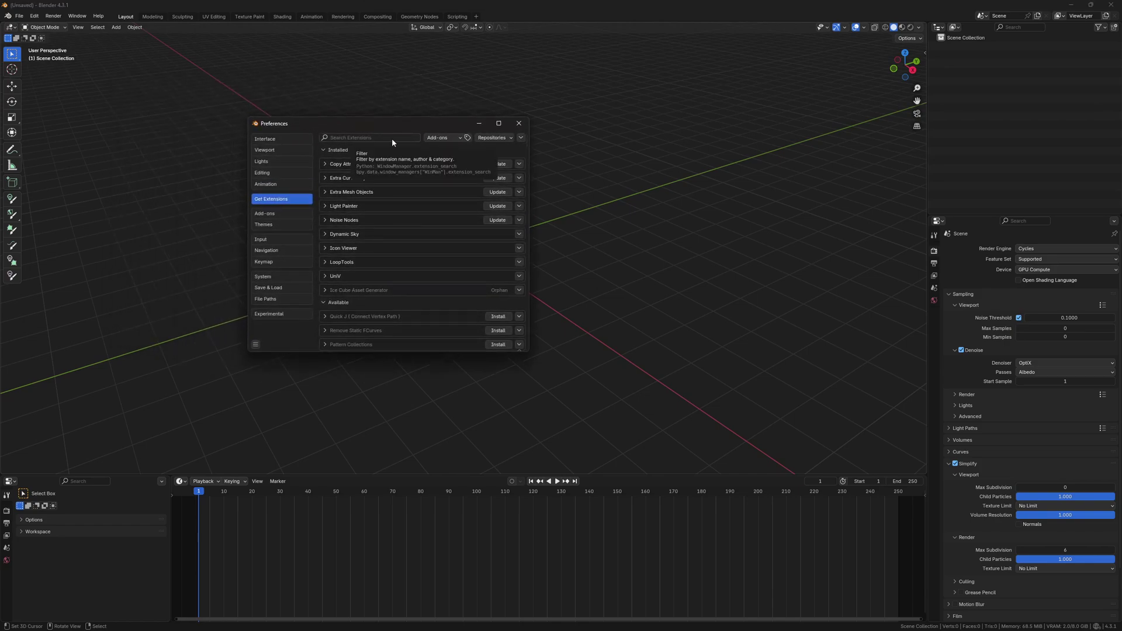
Install Ice.Cube.2.0.4.zip from the Desktop using Install from Disk.
left_click(521, 138)
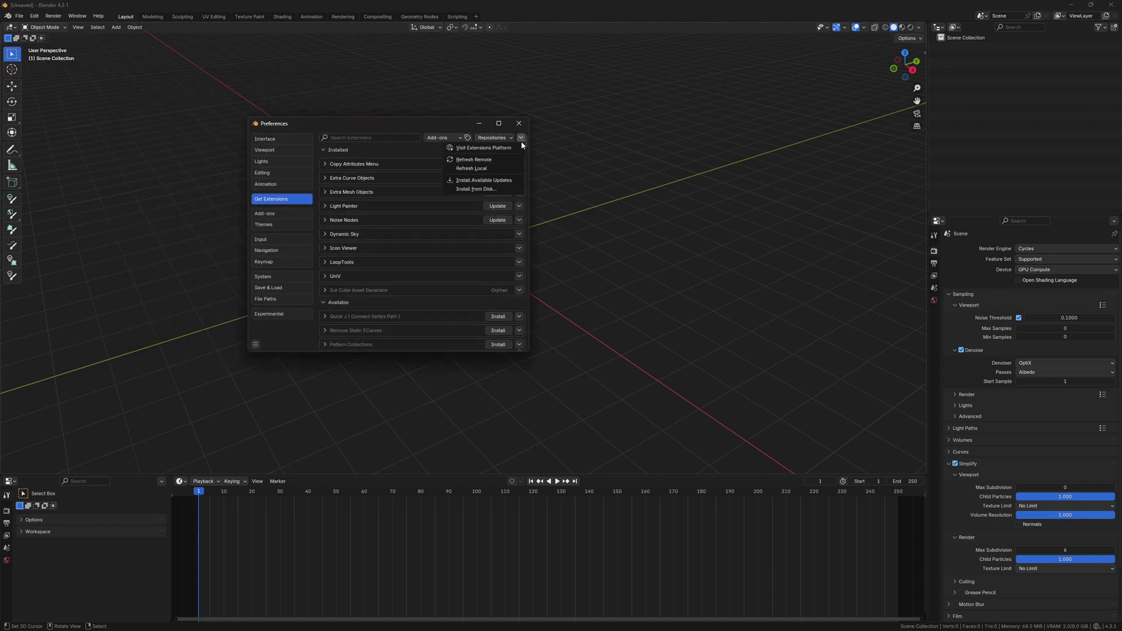
left_click(478, 189)
left_click_drag(409, 115, 777, 143)
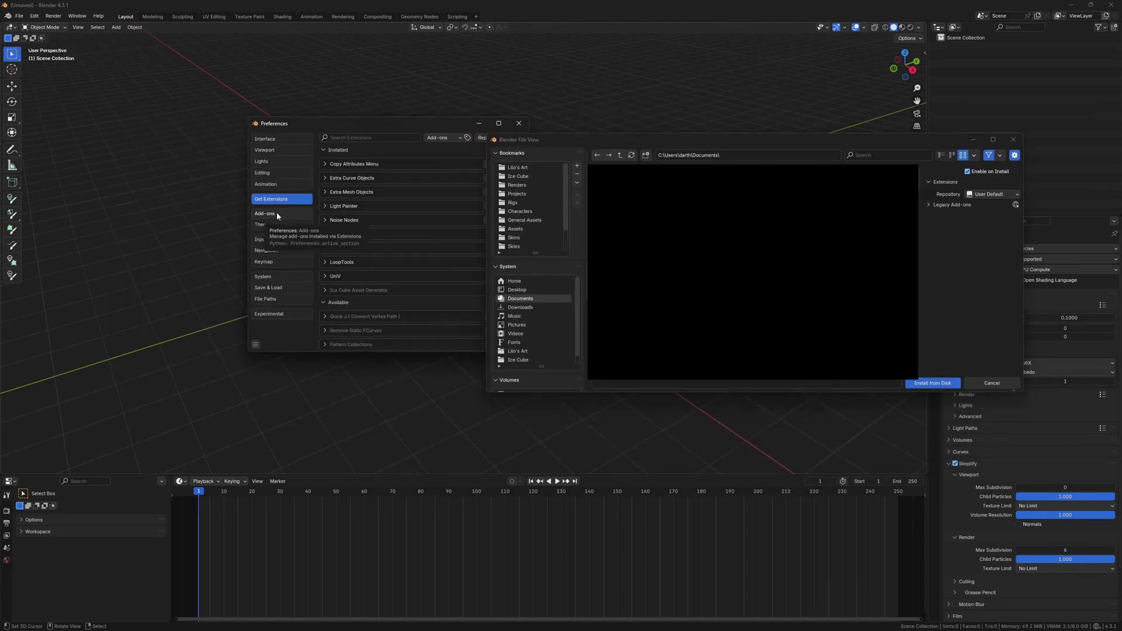
left_click_drag(533, 140, 408, 122)
left_click(392, 271)
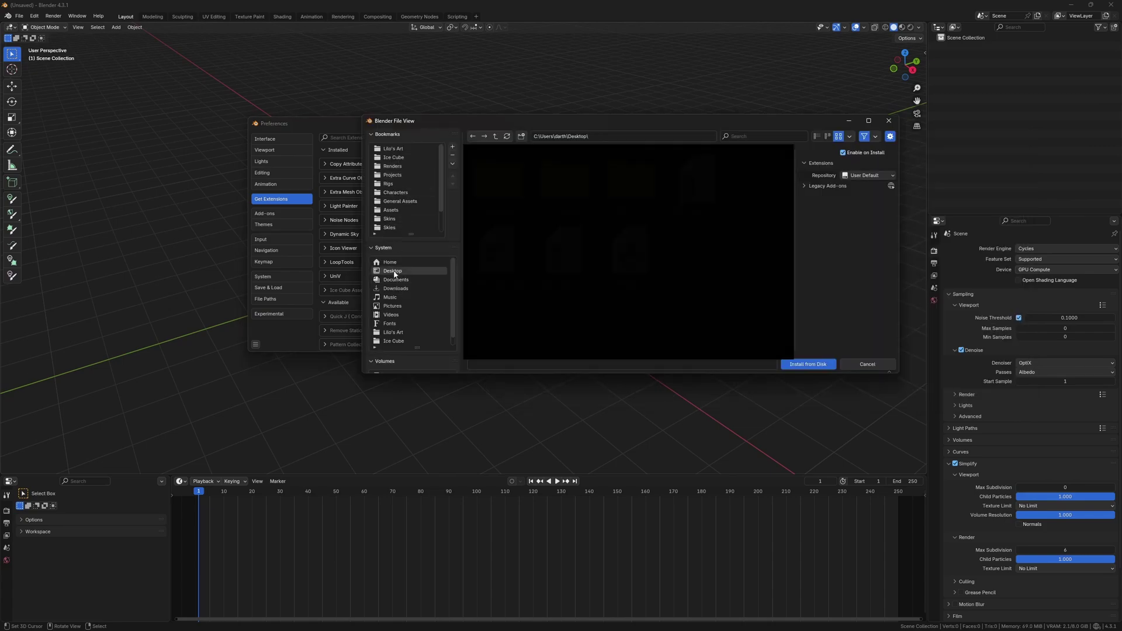
left_click(565, 257)
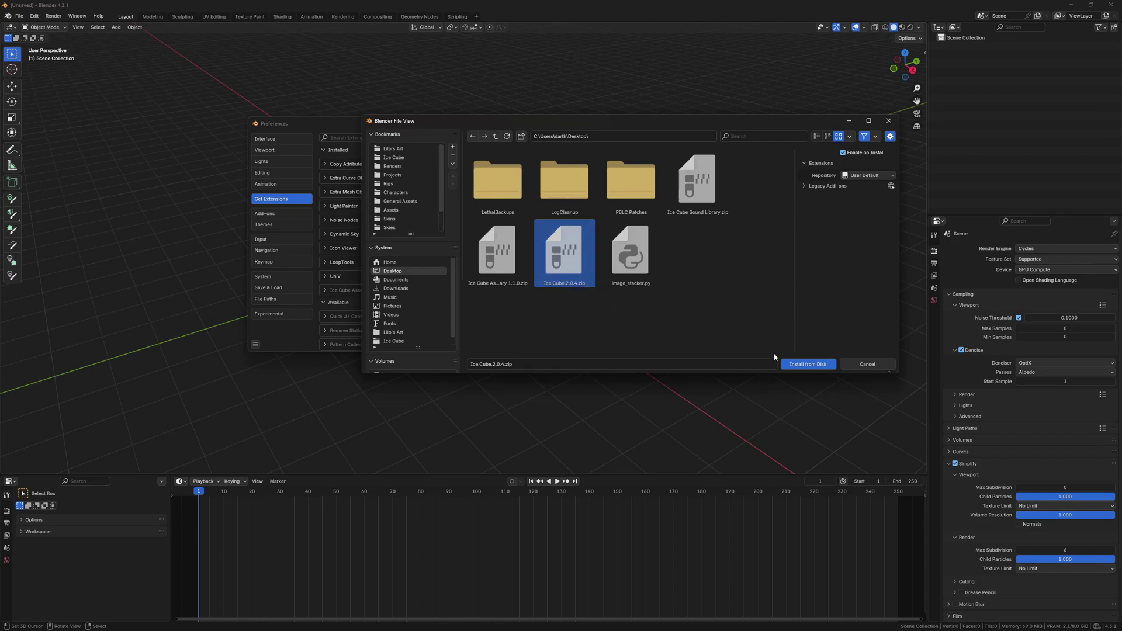
left_click(800, 364)
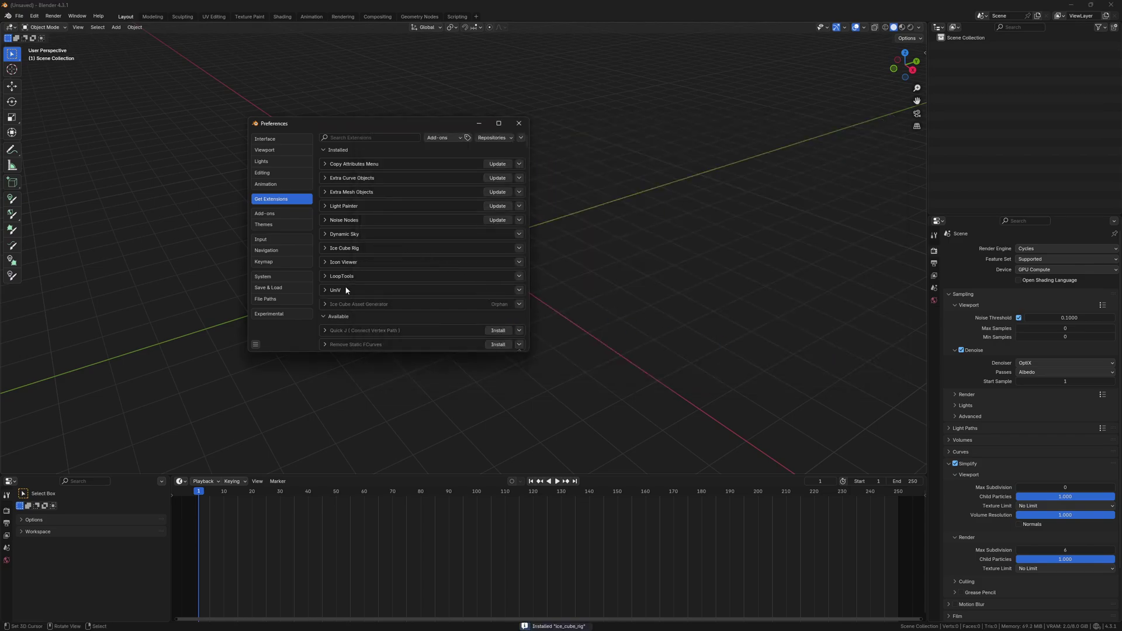
Install the Ice Cube Asset Library 1.1.0 zip using Install from Disk.
left_click(325, 248)
left_click(326, 249)
left_click(521, 138)
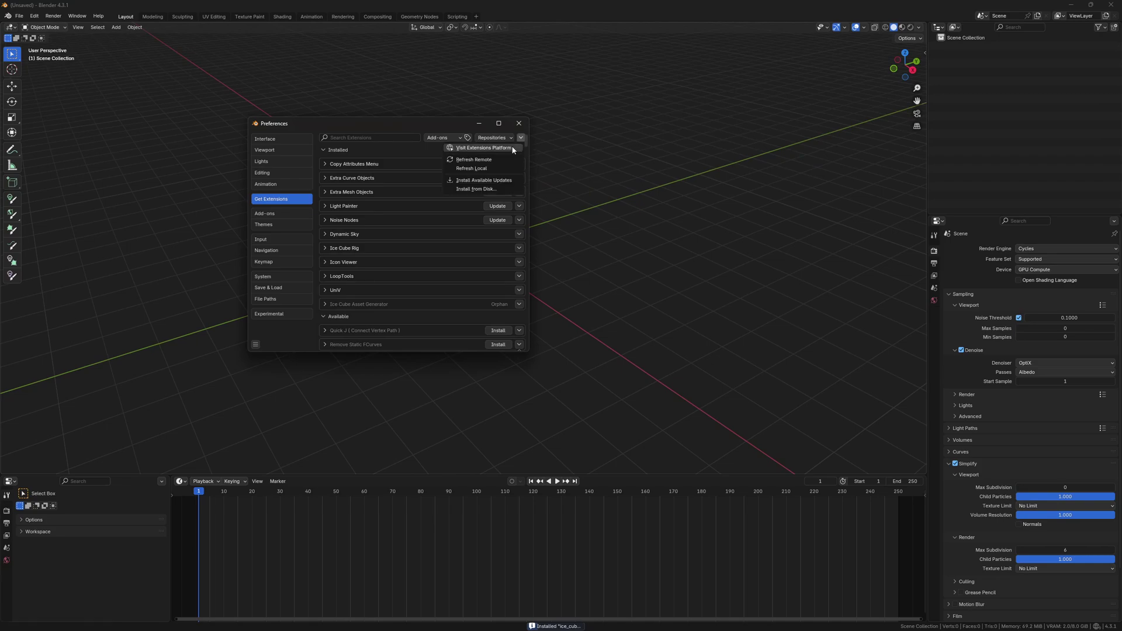
left_click(481, 190)
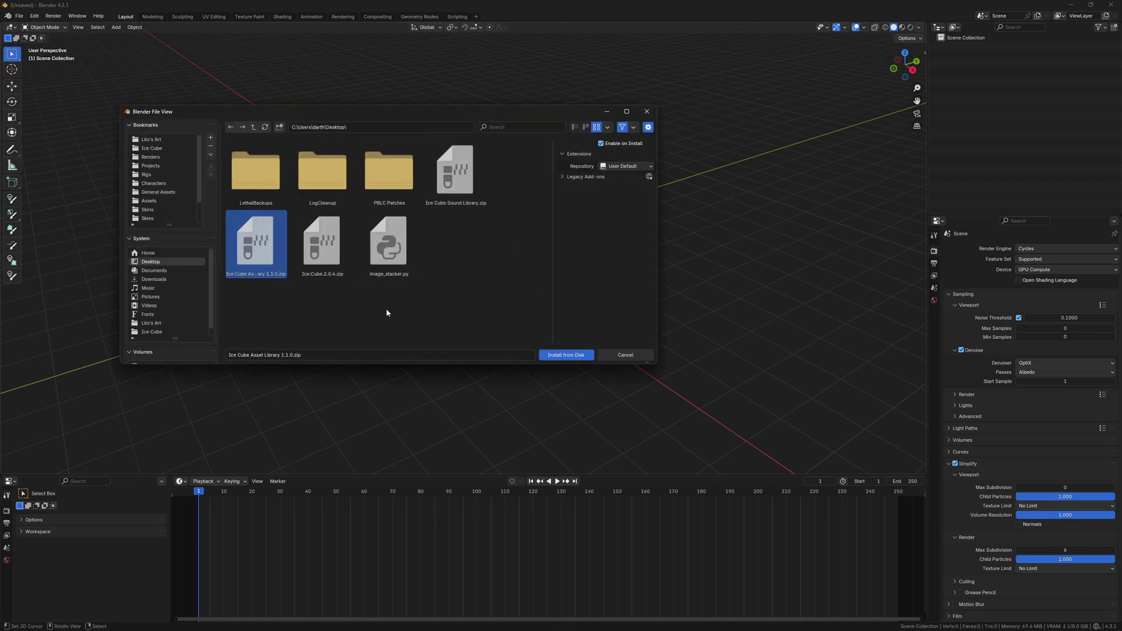
left_click(554, 354)
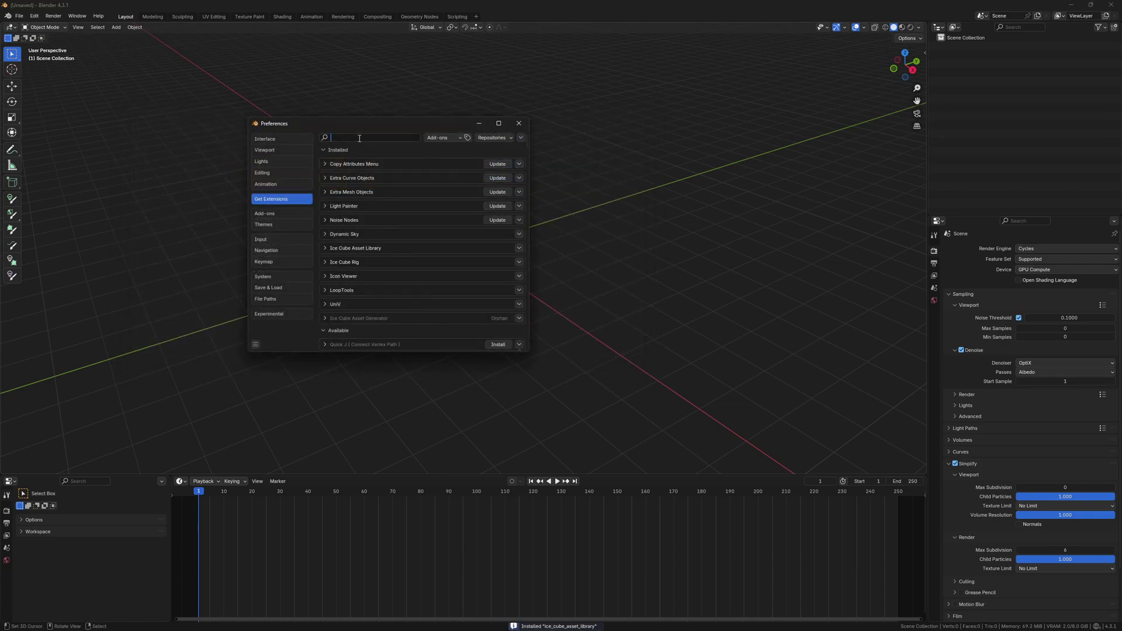
Search 'ice cu' to confirm both Ice Cube add-ons, close Preferences, then open Add > Ice Cube.
type("ice cube")
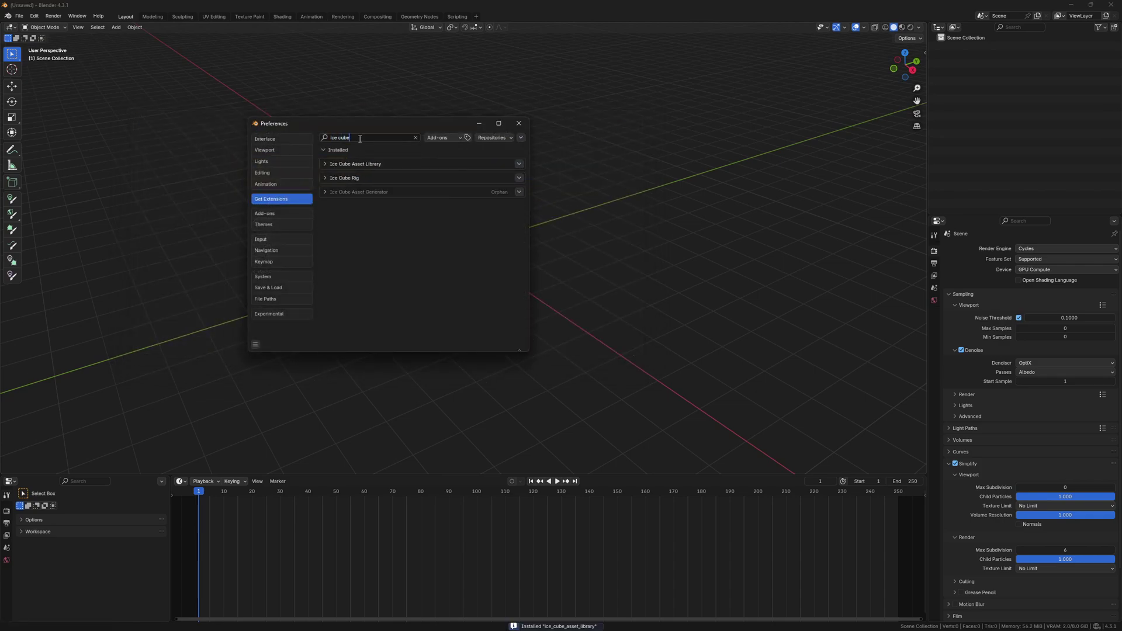
left_click(324, 180)
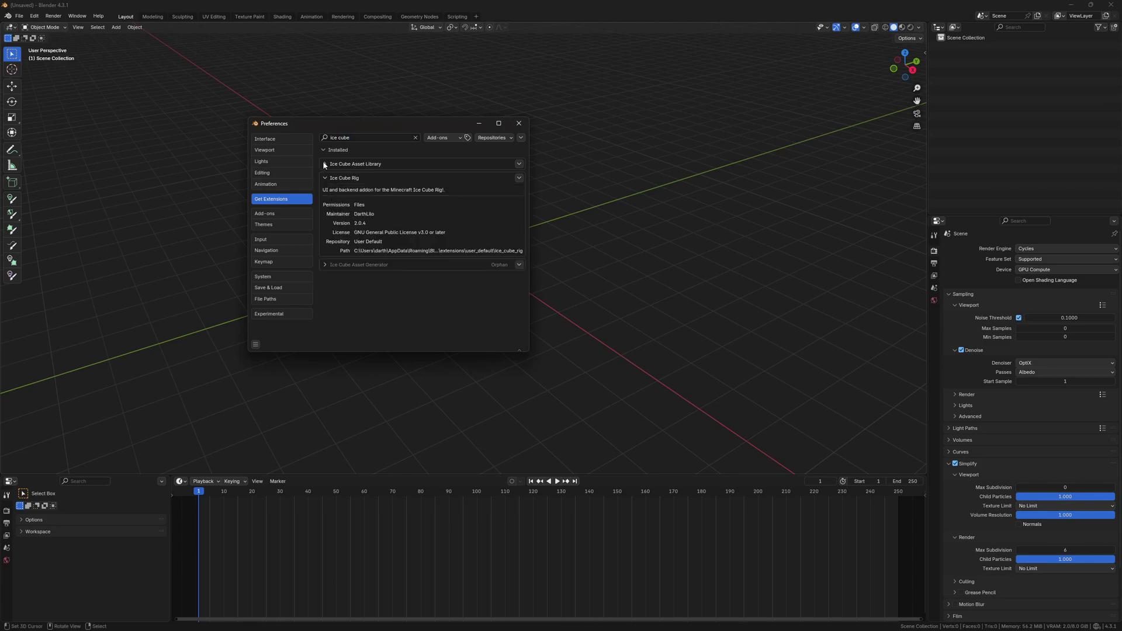
left_click(324, 165)
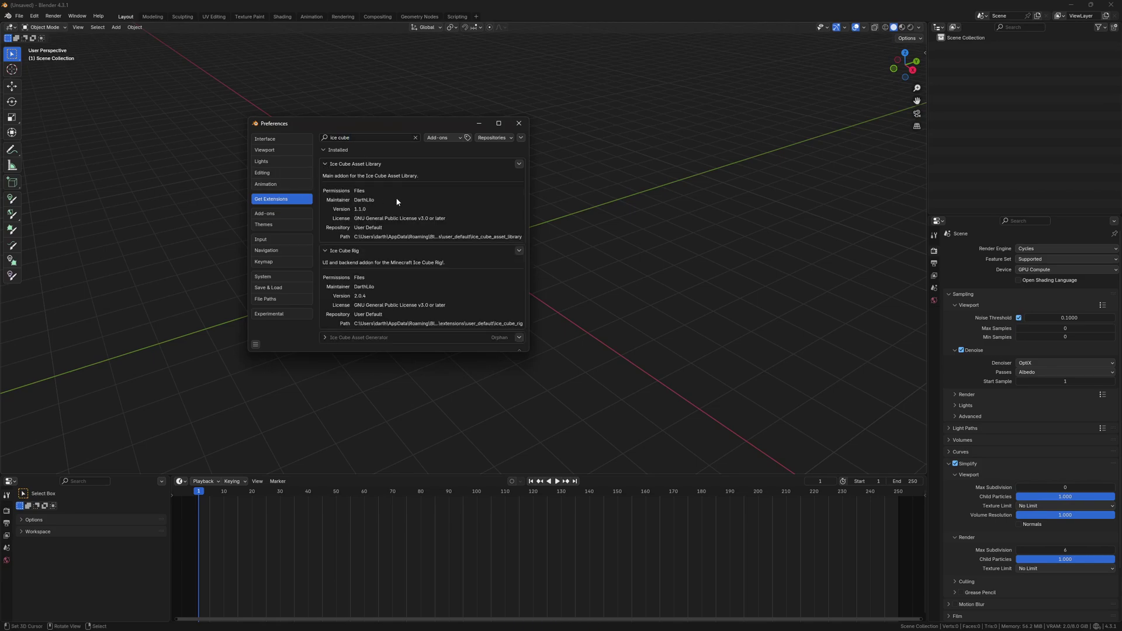
left_click(518, 122)
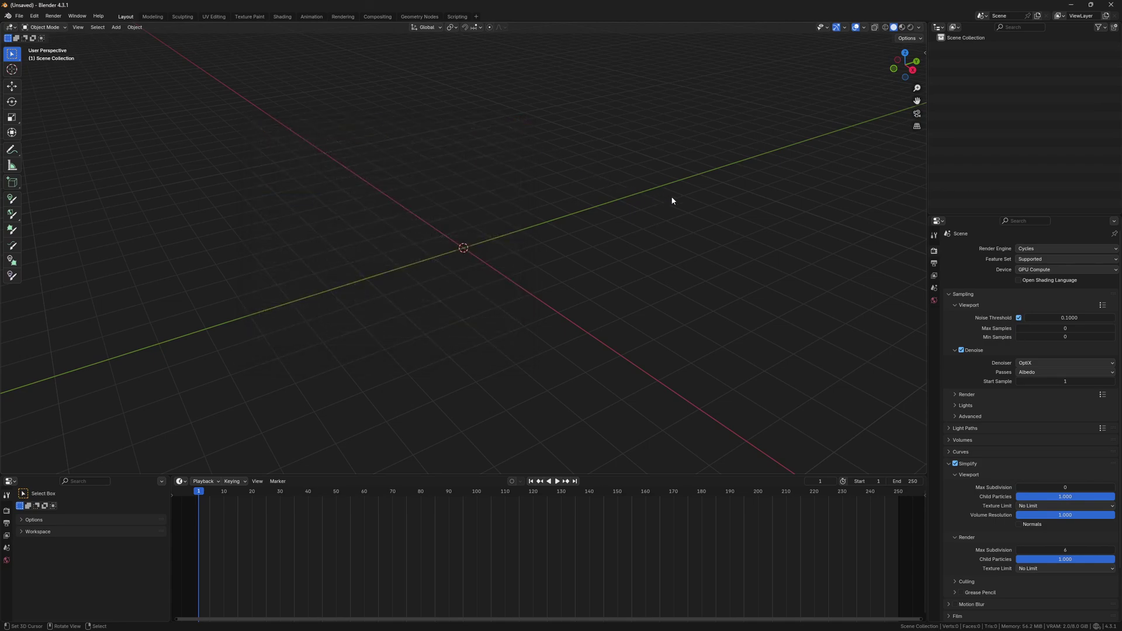
left_click(116, 28)
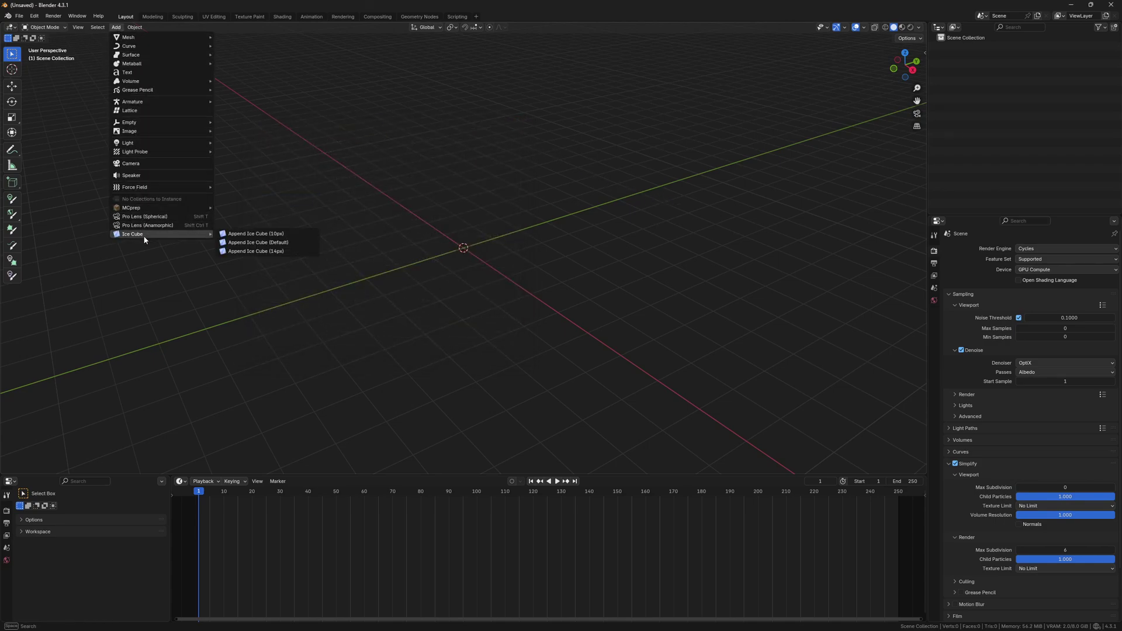
mouse_move(167, 233)
Append the default Ice Cube rig and select its armature.
left_click(255, 243)
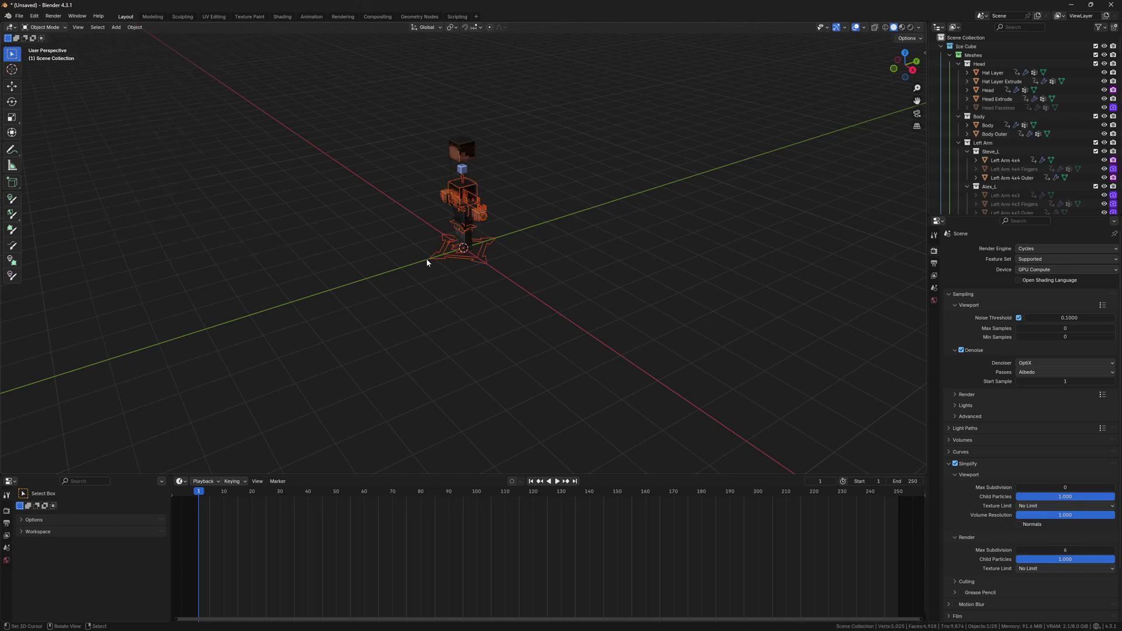
scroll(496, 285, "up", 3)
middle_click_drag(452, 296, 504, 351)
left_click(496, 287)
scroll(481, 319, "up", 3)
Test-move the root and Hip bones in Pose Mode, cancelling each, then return to Object Mode.
key("ctrl+Tab")
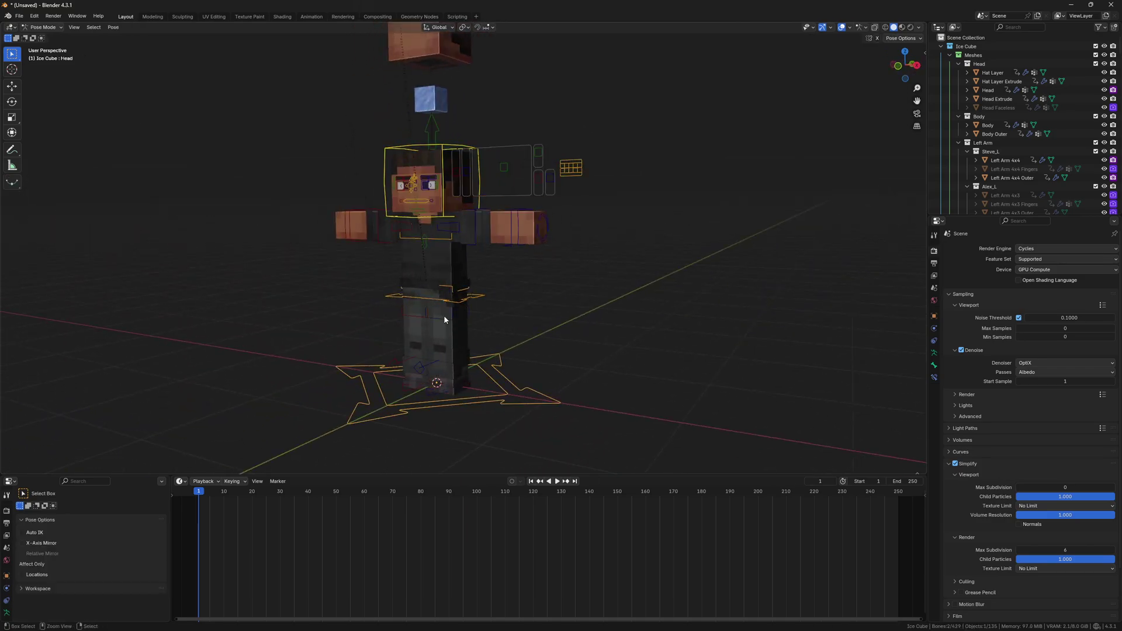
left_click(514, 393)
key("g")
right_click(462, 353)
left_click(446, 287)
key("g")
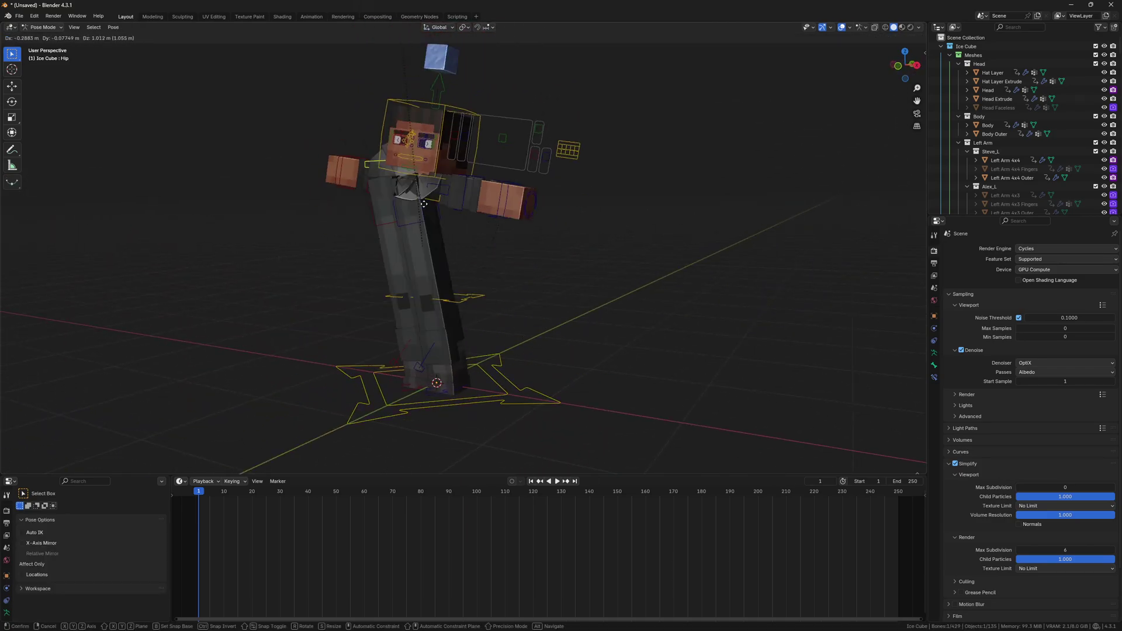
right_click(461, 289)
key("ctrl+Tab")
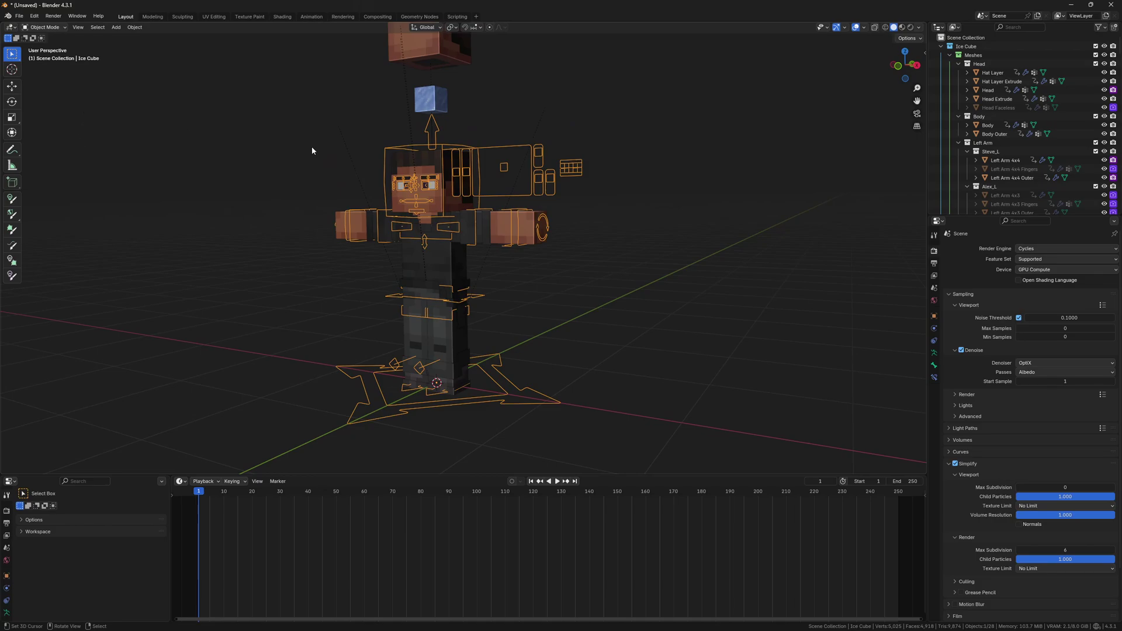
Start a new General file, discarding the rig scene with Don't Save.
key("shift+a")
mouse_move(318, 354)
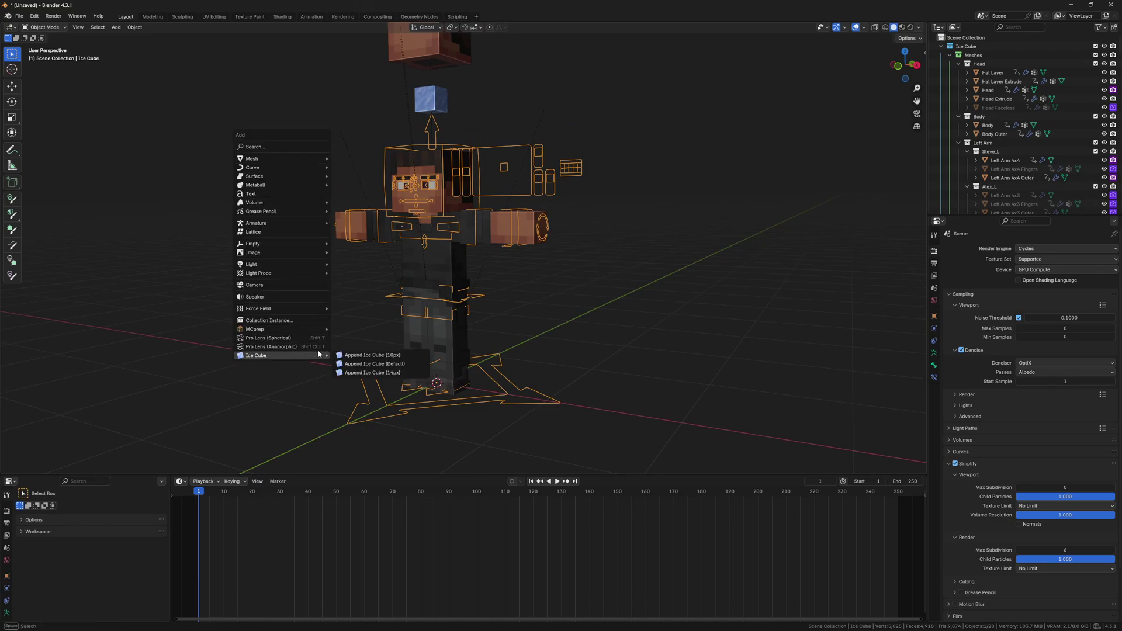
left_click(20, 16)
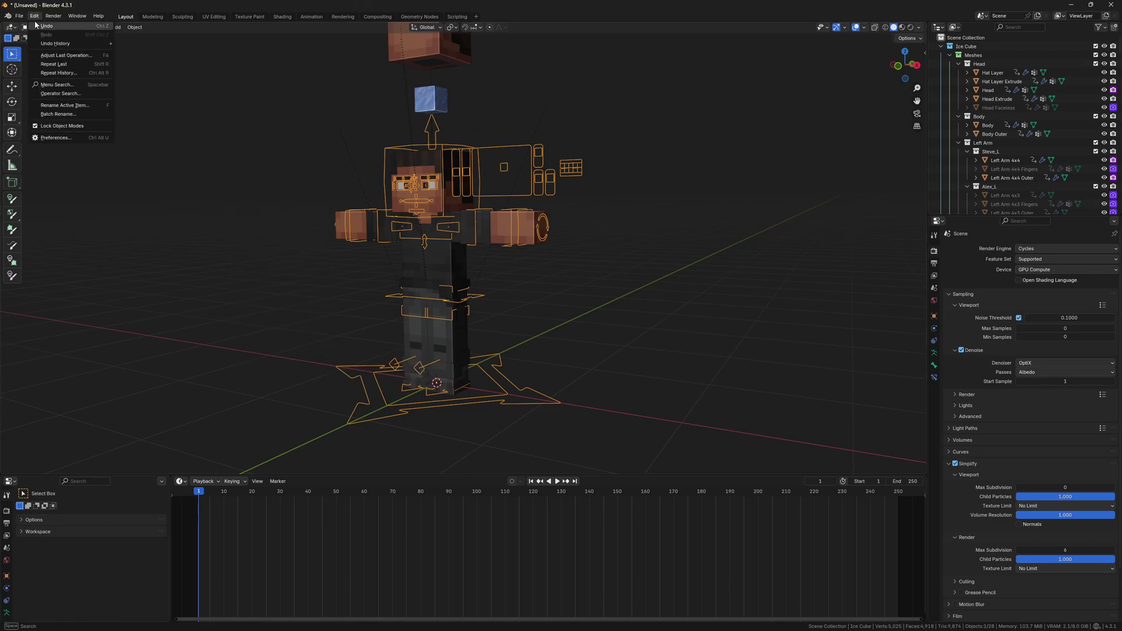
left_click(112, 27)
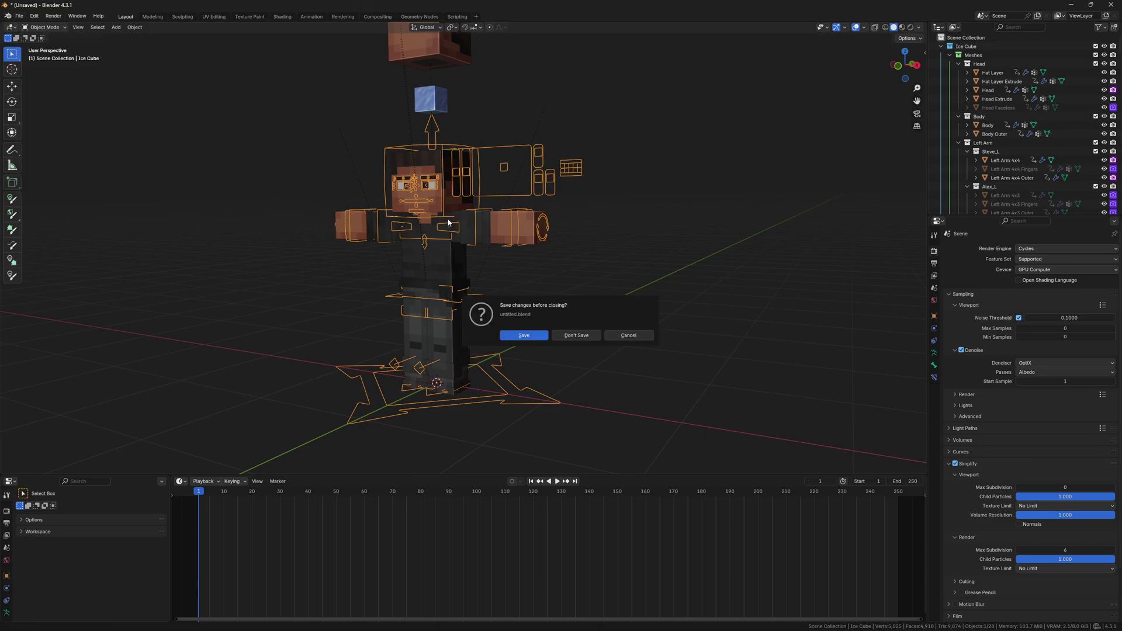
left_click(574, 336)
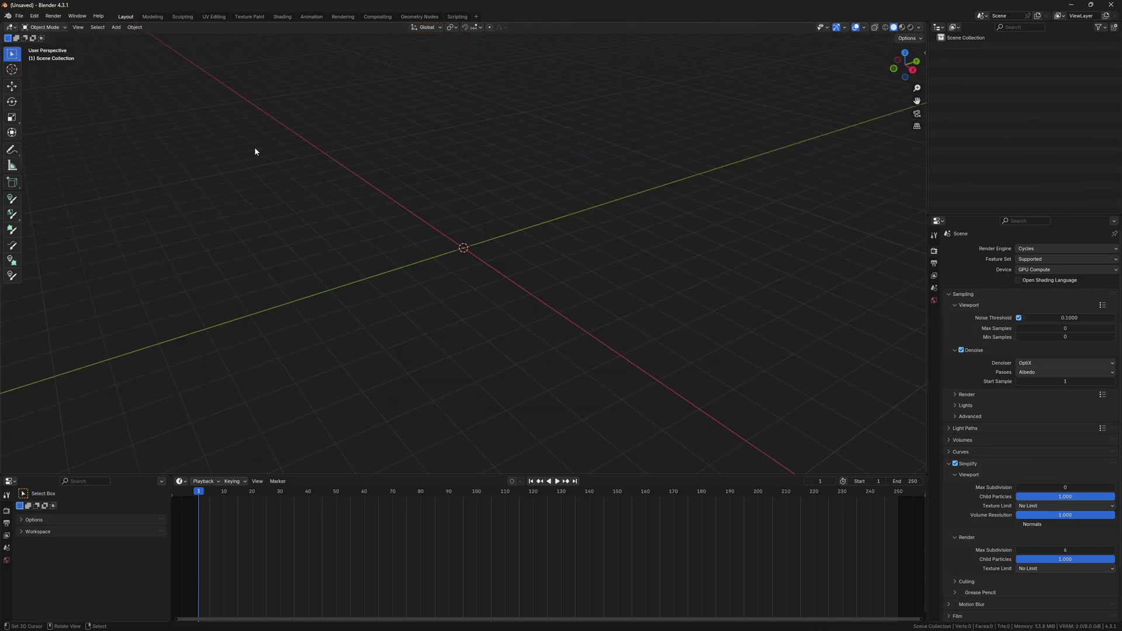
Split the viewport and make the top area an Asset Browser showing Ice Cube Asset Library.
left_click_drag(1, 23, 5, 178)
left_click(10, 27)
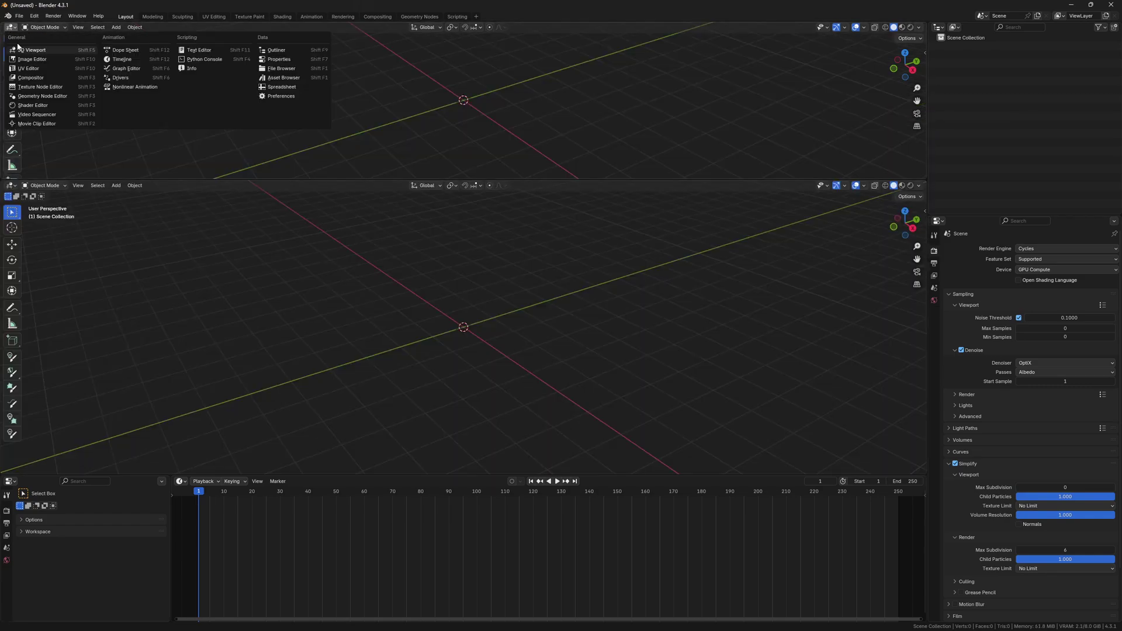
left_click(281, 77)
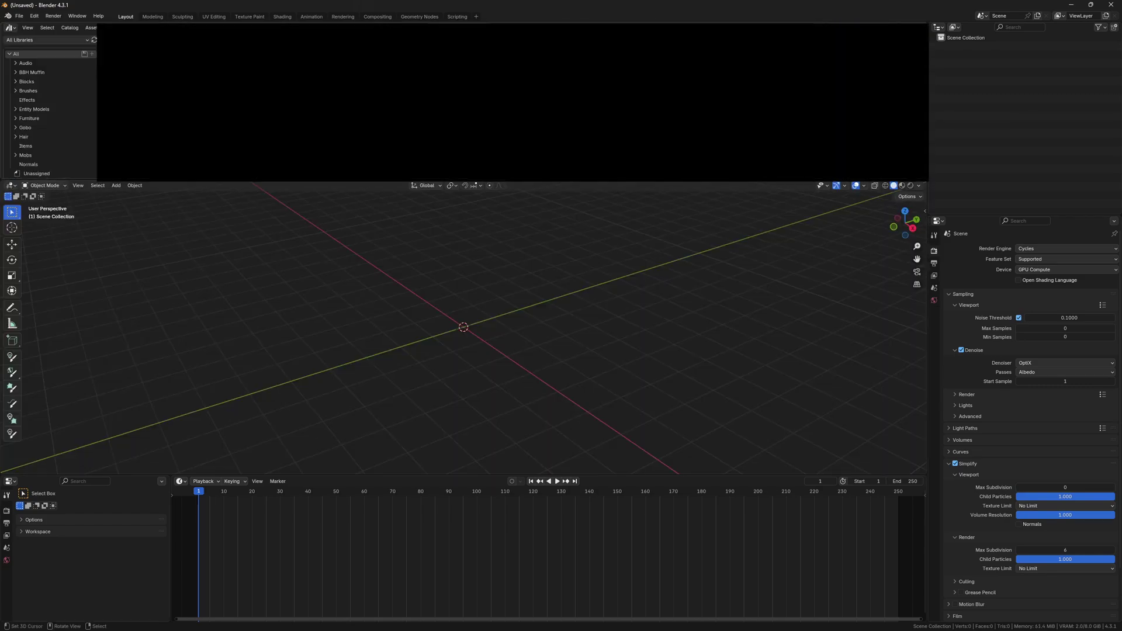
left_click(52, 41)
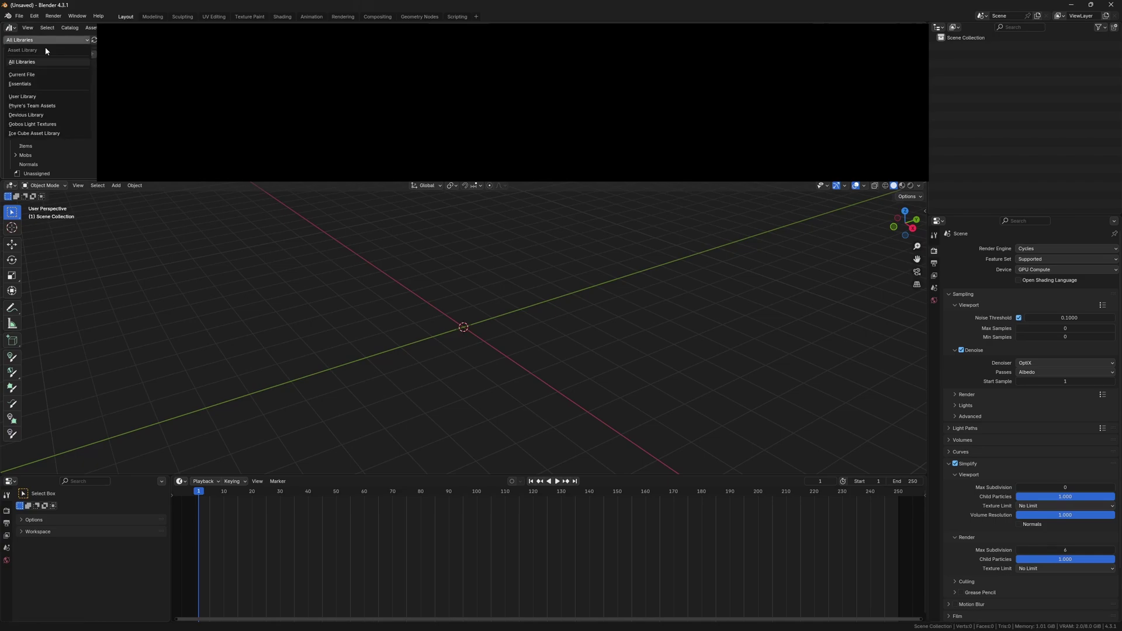
left_click(36, 134)
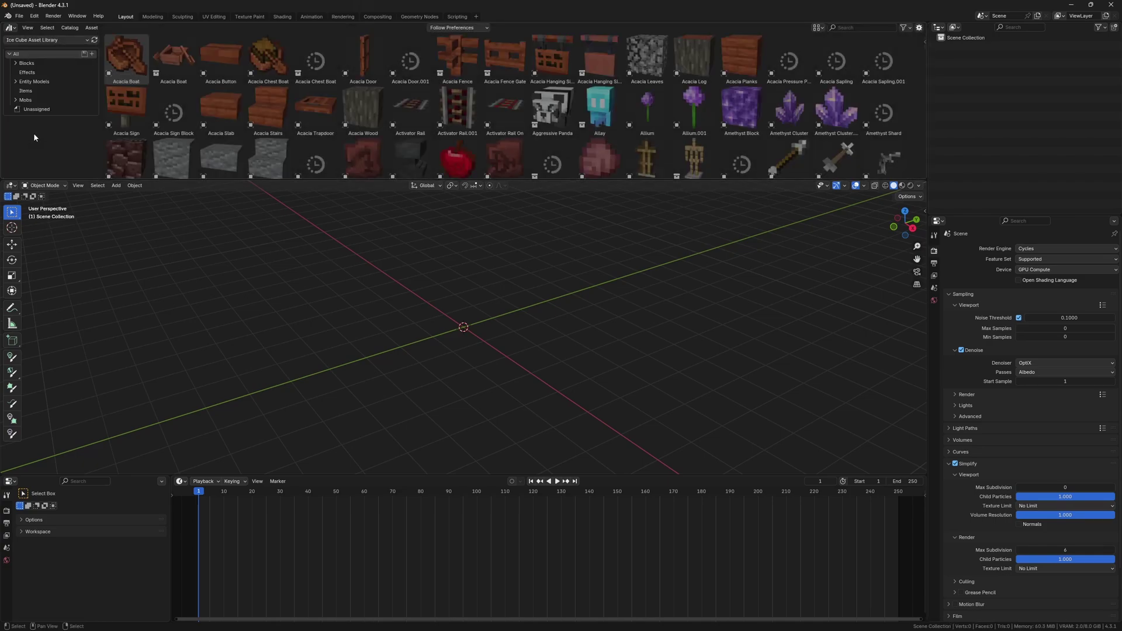
Scroll through the Ice Cube Asset Library catalogue of blocks, items and mobs.
scroll(357, 140, "down", 20)
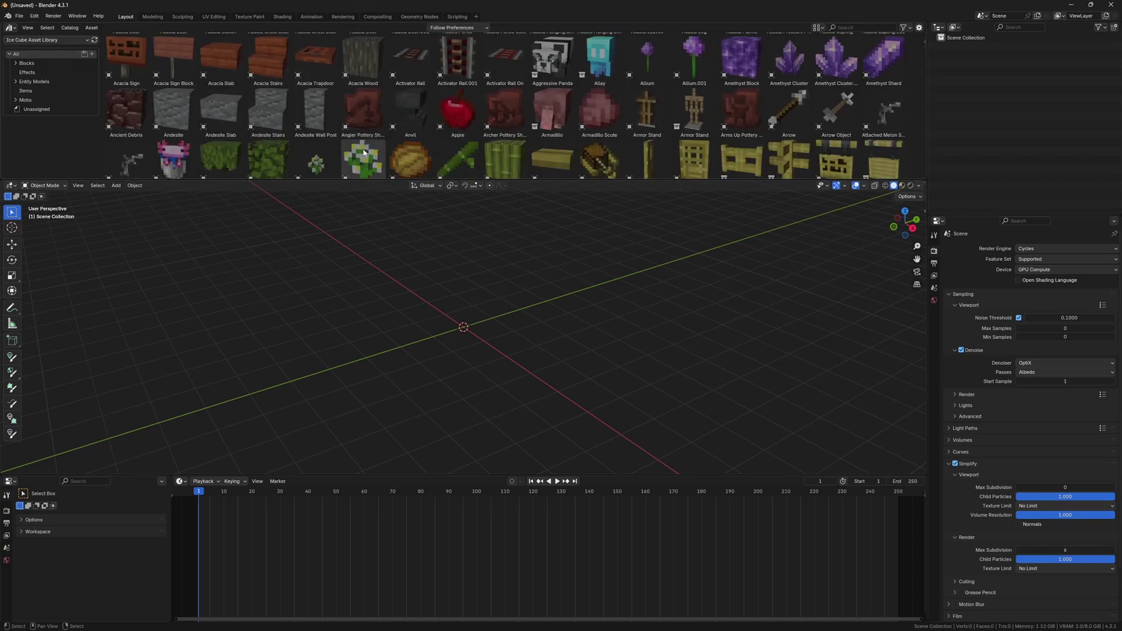
scroll(364, 153, "down", 20)
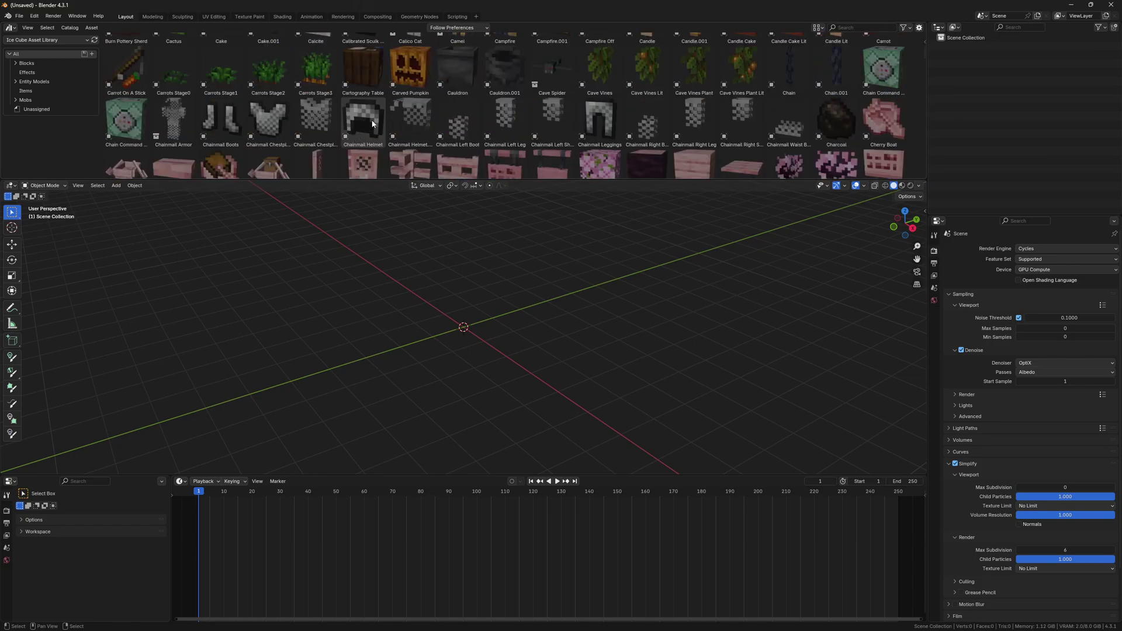
scroll(374, 117, "up", 2)
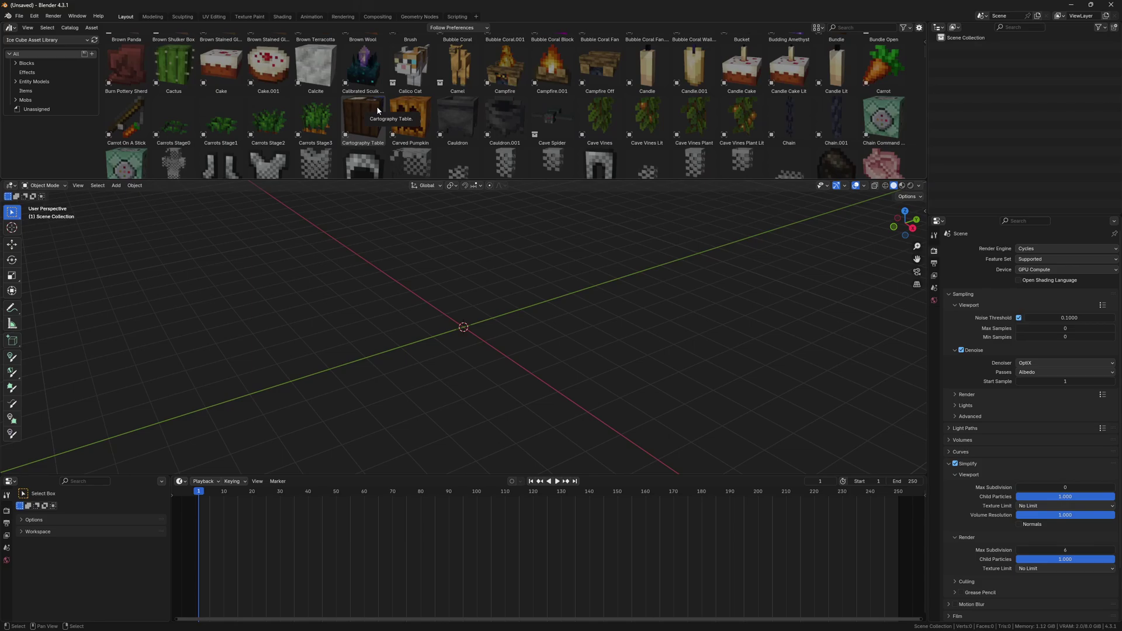
scroll(376, 115, "up", 8)
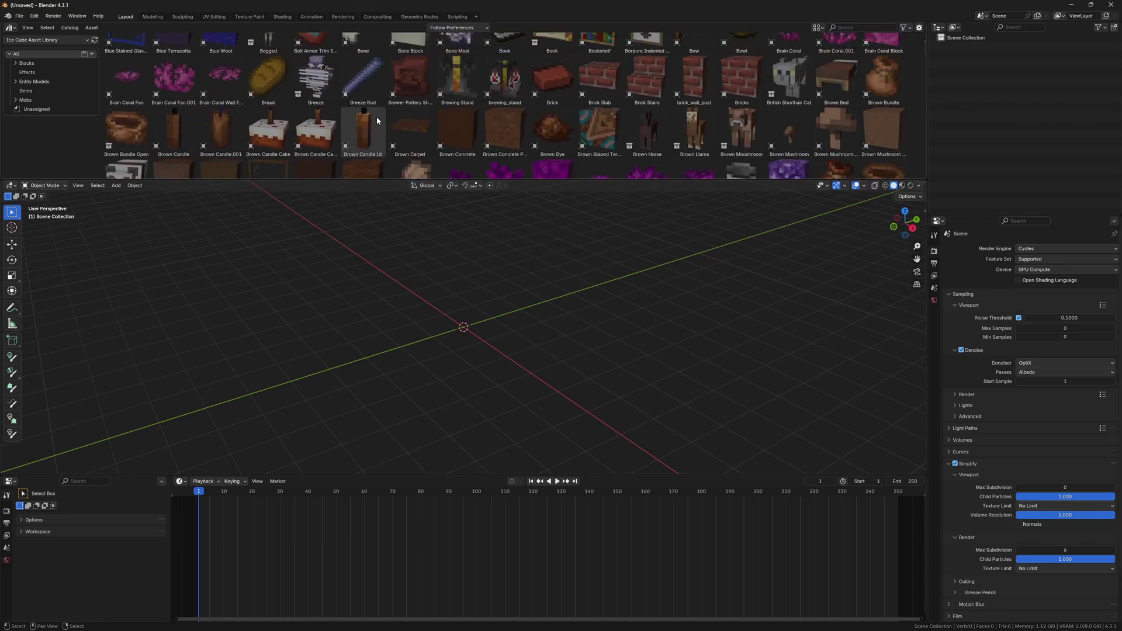
scroll(376, 118, "up", 12)
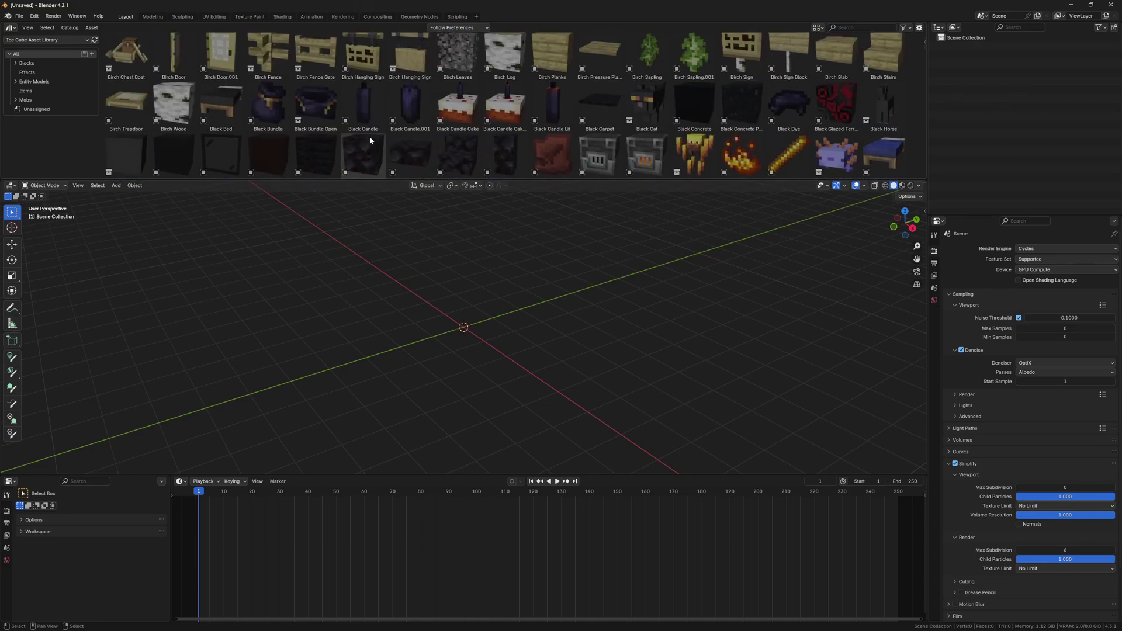
scroll(374, 135, "up", 8)
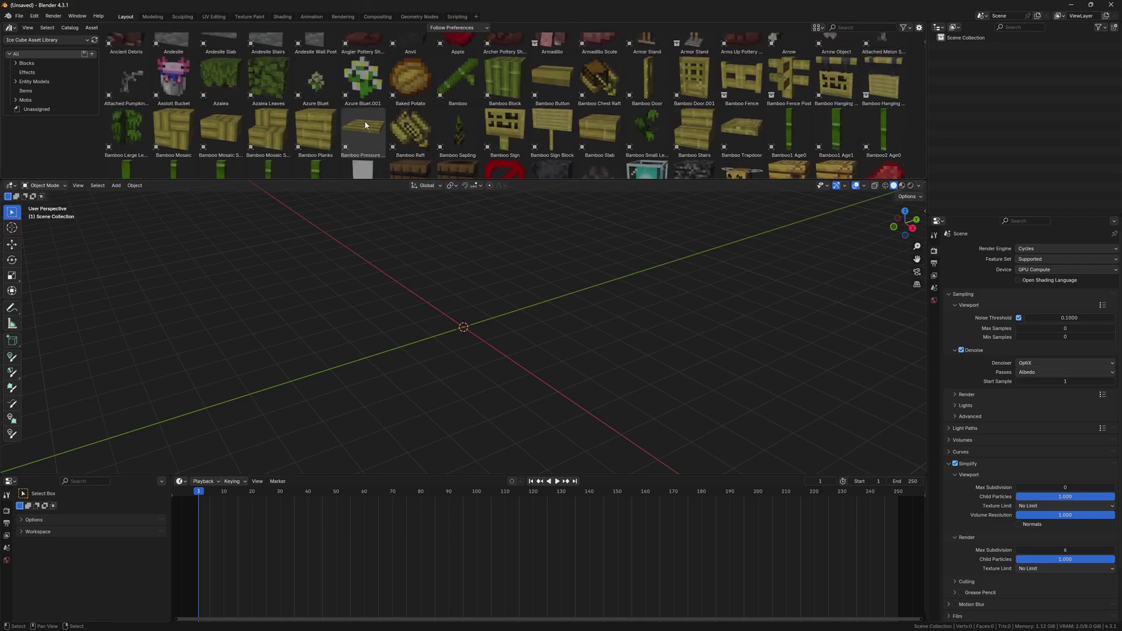
scroll(362, 119, "up", 2)
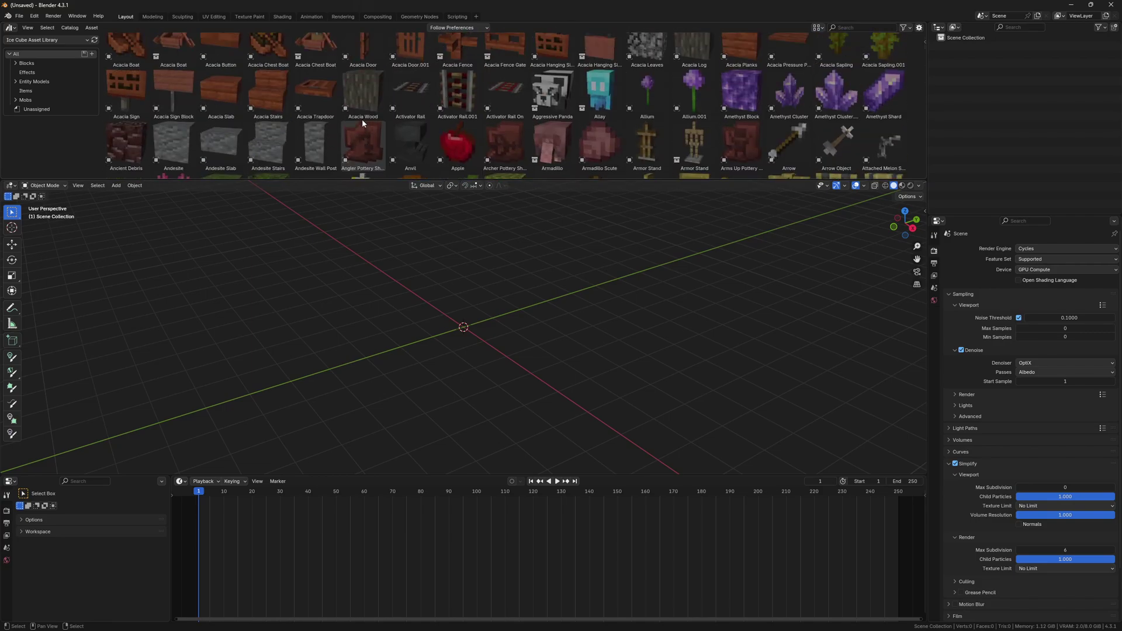
From the Blocks catalog, place an Amethyst Block at the scene centre.
left_click(54, 64)
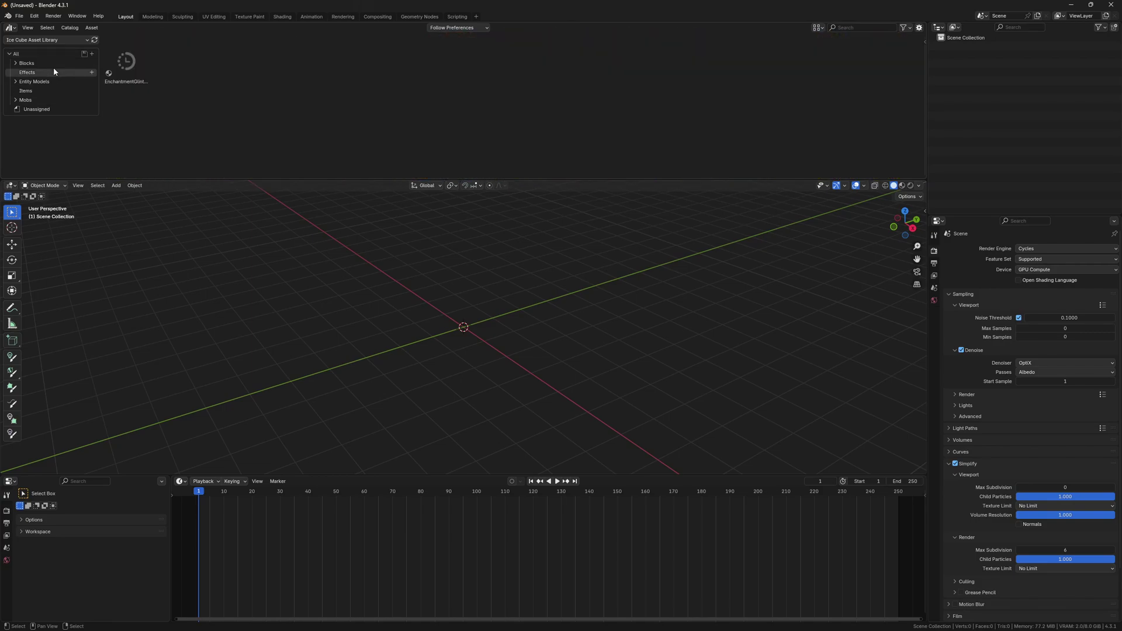
left_click_drag(171, 112, 479, 336)
middle_click_drag(499, 338, 536, 356)
scroll(537, 355, "up", 3)
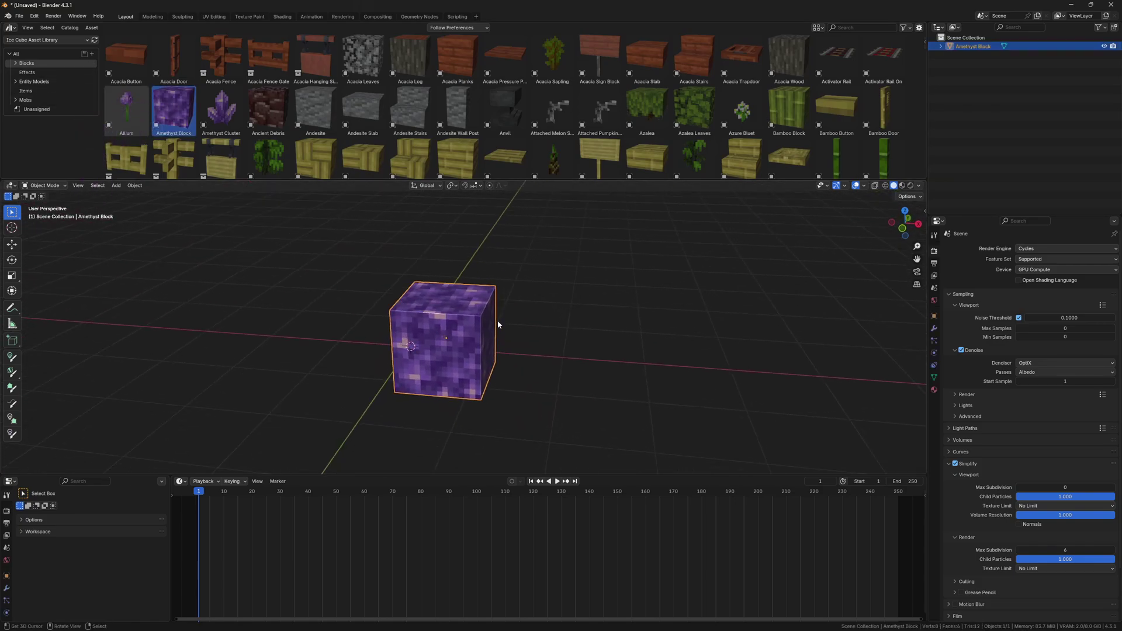
middle_click_drag(497, 322, 534, 328)
key("alt+a")
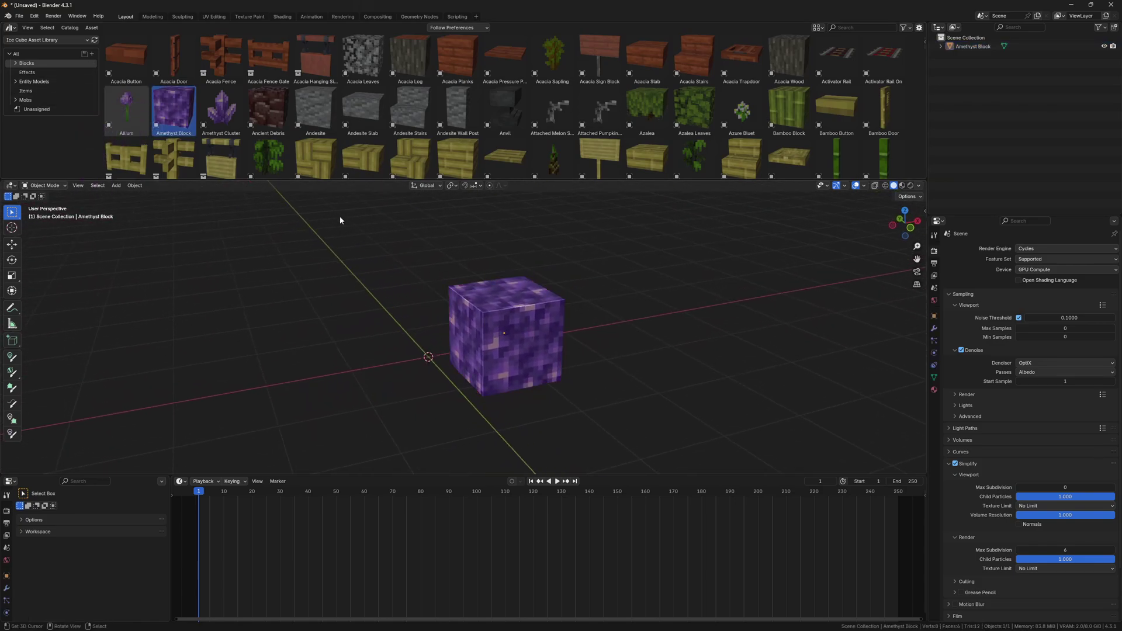
Add Ancient Debris and a Bamboo Sign Block, then select and delete all three test blocks.
left_click_drag(268, 111, 470, 313)
left_click_drag(600, 157, 479, 303)
mouse_move(501, 293)
middle_mouse_down()
mouse_move(571, 276)
mouse_move(608, 298)
mouse_move(501, 317)
mouse_move(404, 297)
mouse_move(448, 377)
mouse_move(493, 372)
mouse_move(514, 307)
middle_mouse_up()
key("a")
key("Delete")
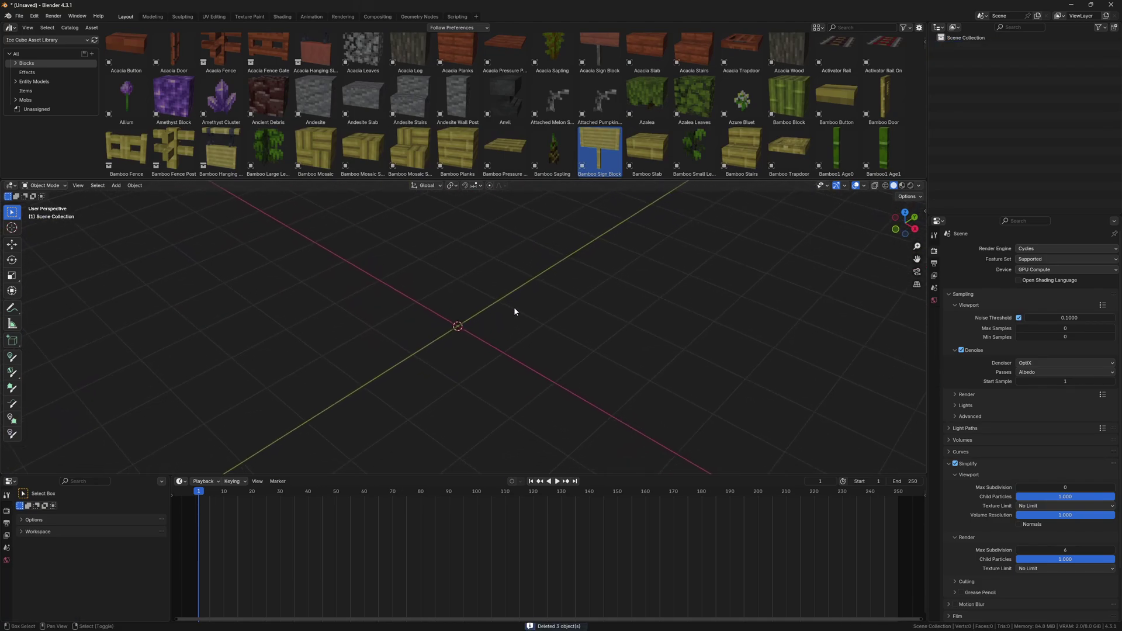
left_click(41, 98)
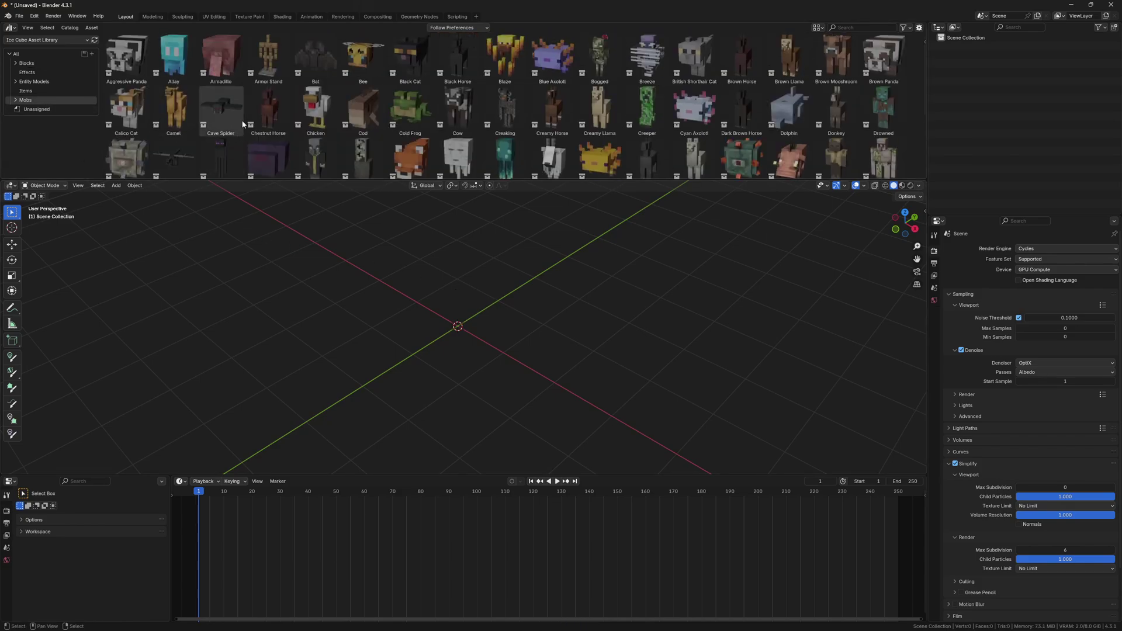
Drag the Creaking into the scene and untick Instance in the Add Collection panel.
left_click_drag(505, 102, 457, 317)
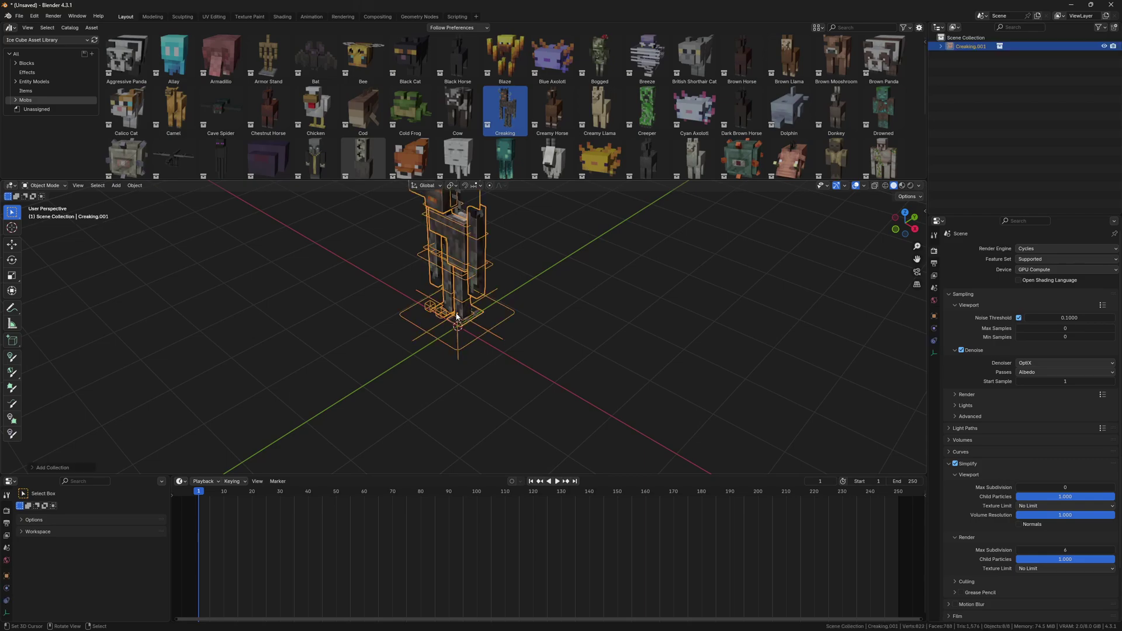
left_click(67, 467)
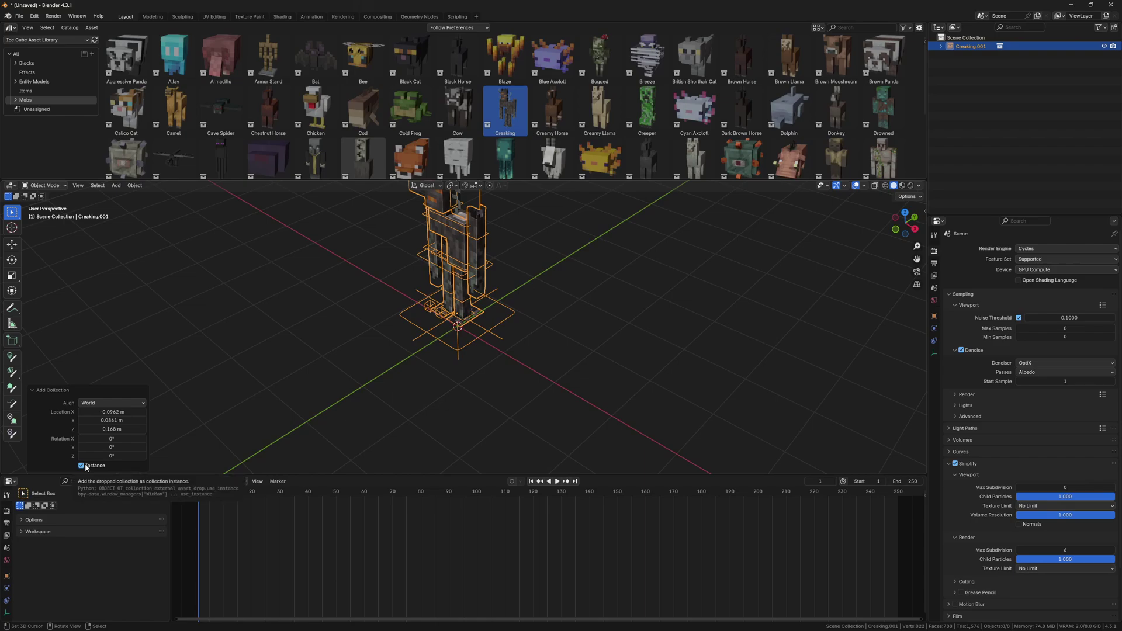
left_click(81, 465)
middle_click_drag(523, 296, 521, 344)
Enter Pose Mode on the Creaking armature and test-move the right leg IK bone, cancelling it.
right_click(511, 369)
scroll(514, 348, "up", 2)
key("ctrl+Tab")
scroll(489, 374, "up", 1)
right_click(492, 393)
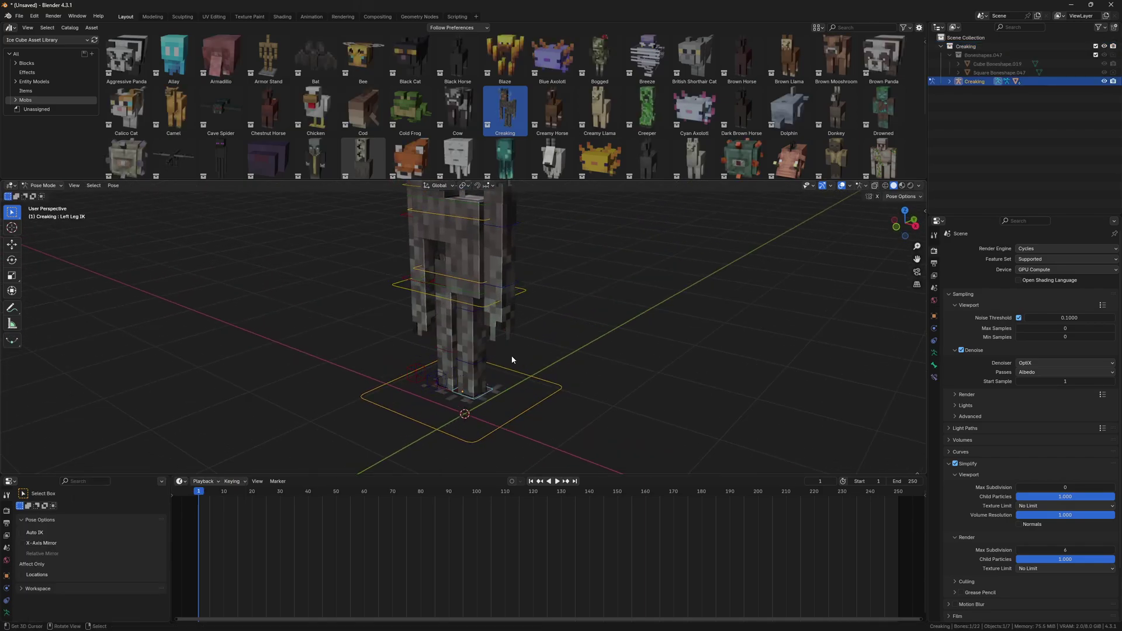
left_click(437, 380)
key("g")
right_click(453, 362)
Try bending the Creaking's upper body and rotating its head, cancelling both changes.
middle_click_drag(462, 310, 463, 376, "shift")
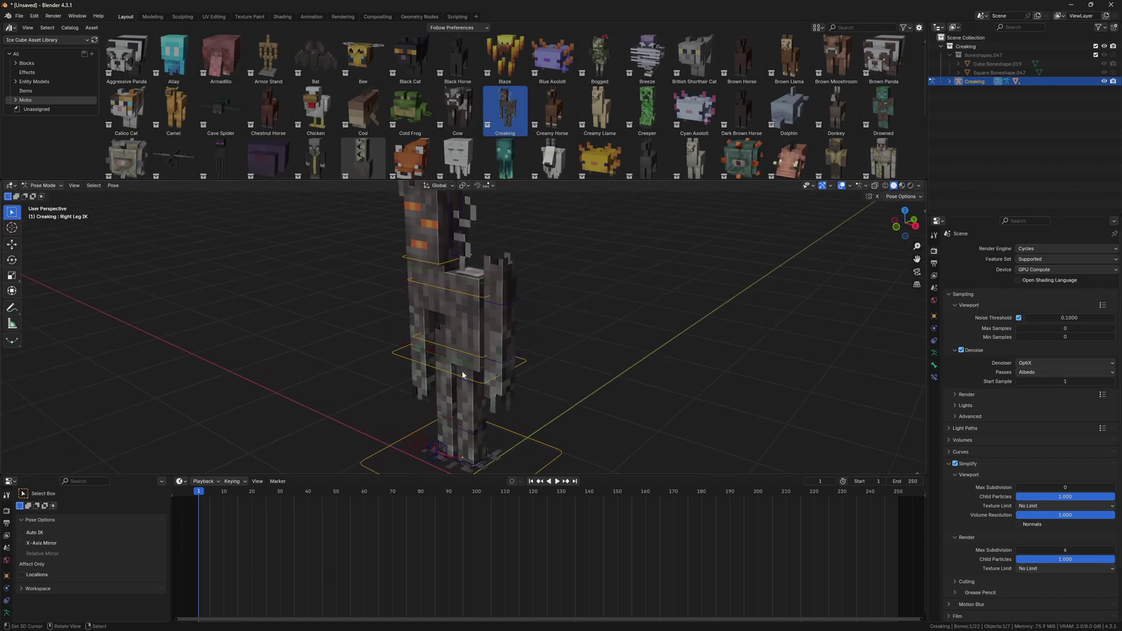
right_click(463, 354)
key("g")
right_click(476, 380)
scroll(472, 368, "down", 1)
right_click(442, 273)
key("r")
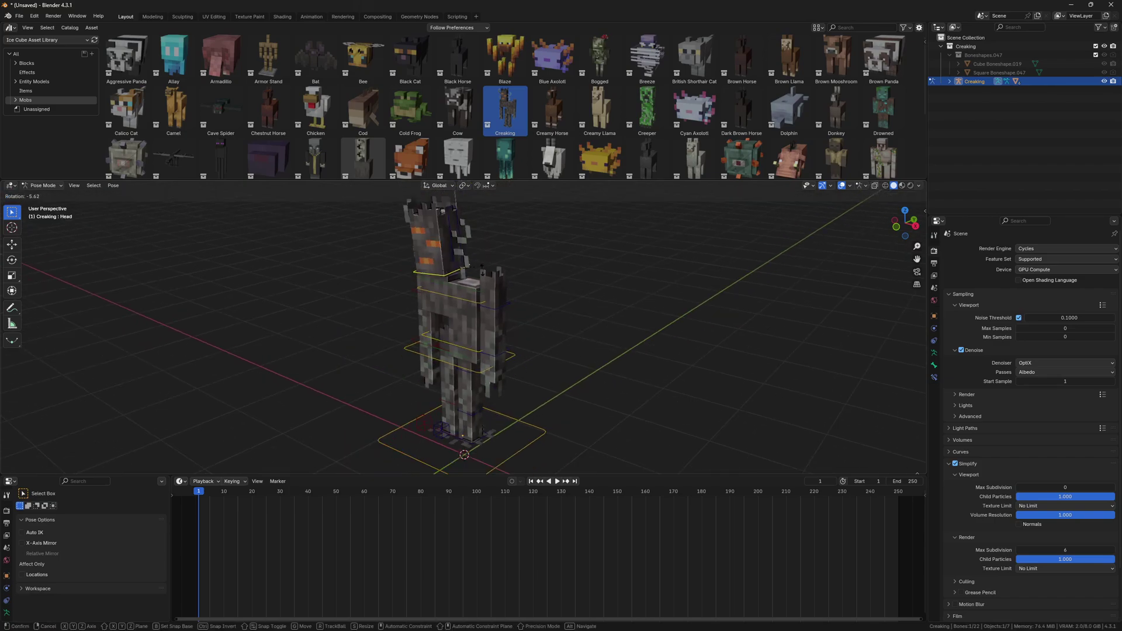
right_click(468, 295)
scroll(490, 317, "down", 3)
Back in Object Mode, select all Creaking parts and reset their location to the world origin.
key("ctrl+Tab")
key("g")
right_click(377, 278)
right_click(480, 341)
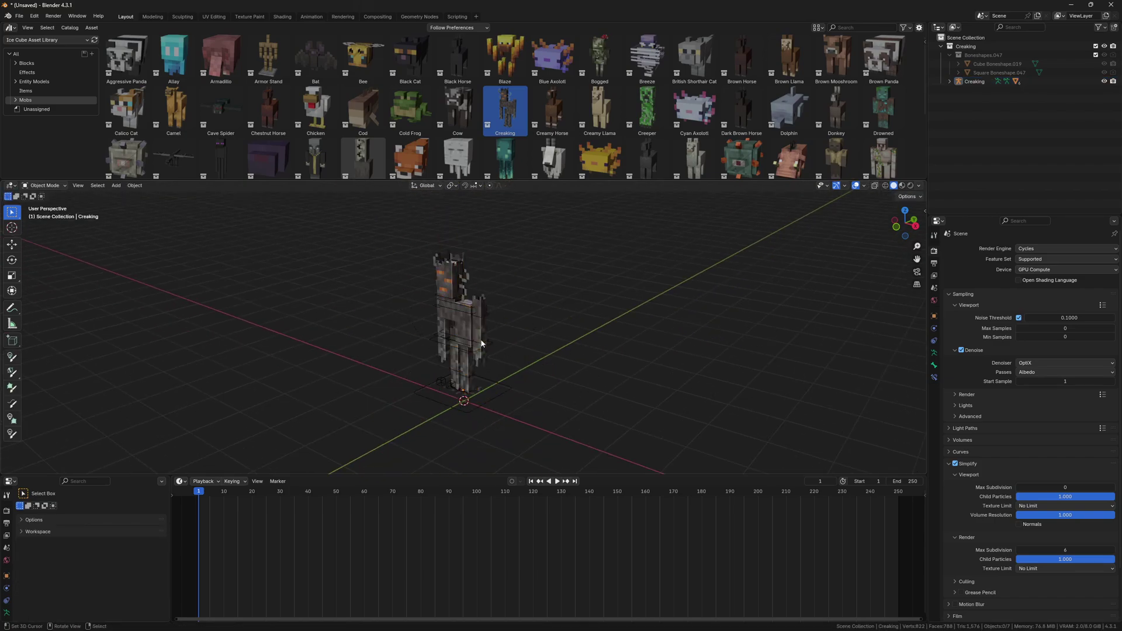
key("a")
key("alt+g")
right_click(501, 386)
right_click(500, 386)
middle_click_drag(500, 386, 529, 352)
scroll(517, 393, "down", 1)
Move the Creaking about 3.2 m along the X axis.
key("g")
key("x")
left_click(404, 319)
Add a Creamy Horse beside the Creaking and switch to Material Preview to show textures.
left_click_drag(563, 117, 532, 364)
right_click(510, 366)
mouse_move(511, 367)
middle_mouse_down()
mouse_move(648, 348)
mouse_move(556, 361)
mouse_move(497, 355)
mouse_move(470, 333)
mouse_move(441, 356)
mouse_move(471, 345)
middle_mouse_up()
right_click(515, 352)
scroll(506, 369, "up", 3)
key("z")
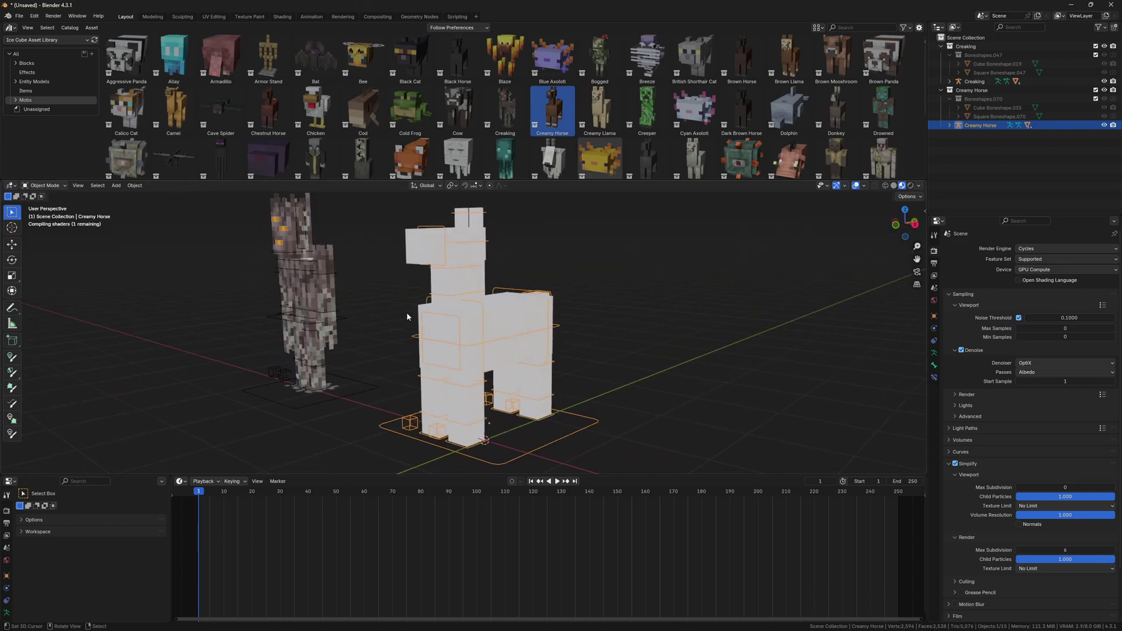
middle_click_drag(368, 319, 319, 309)
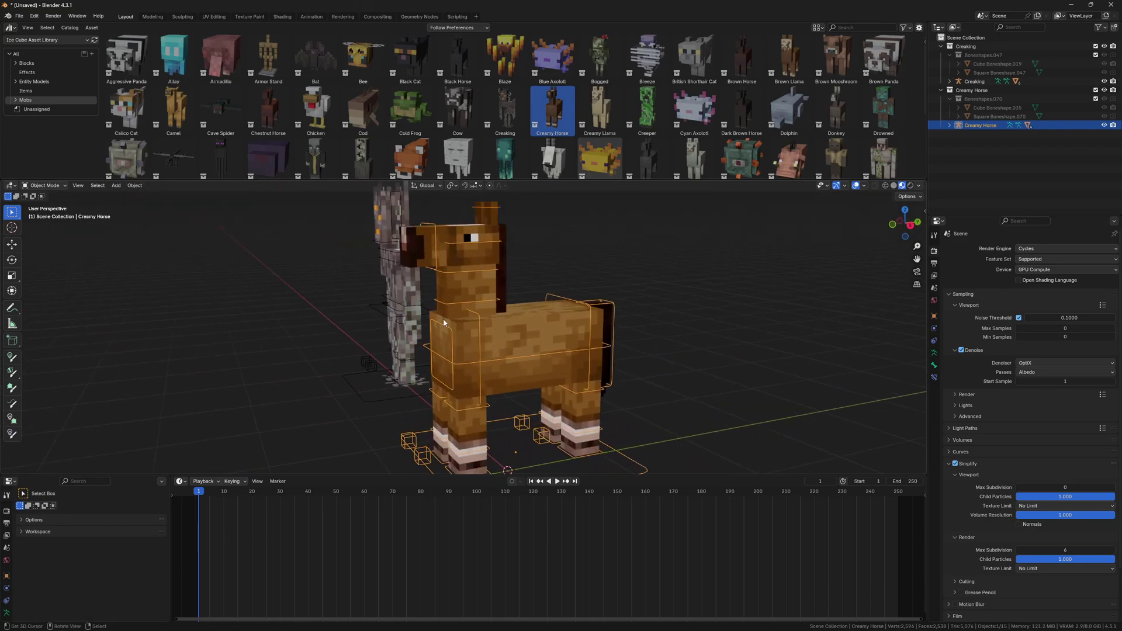
In Pose Mode, test-move the horse's Upper Bend and Body bones, cancelling each change.
key("ctrl+Tab")
key("g")
right_click(537, 339)
middle_click_drag(538, 355, 502, 303, "shift")
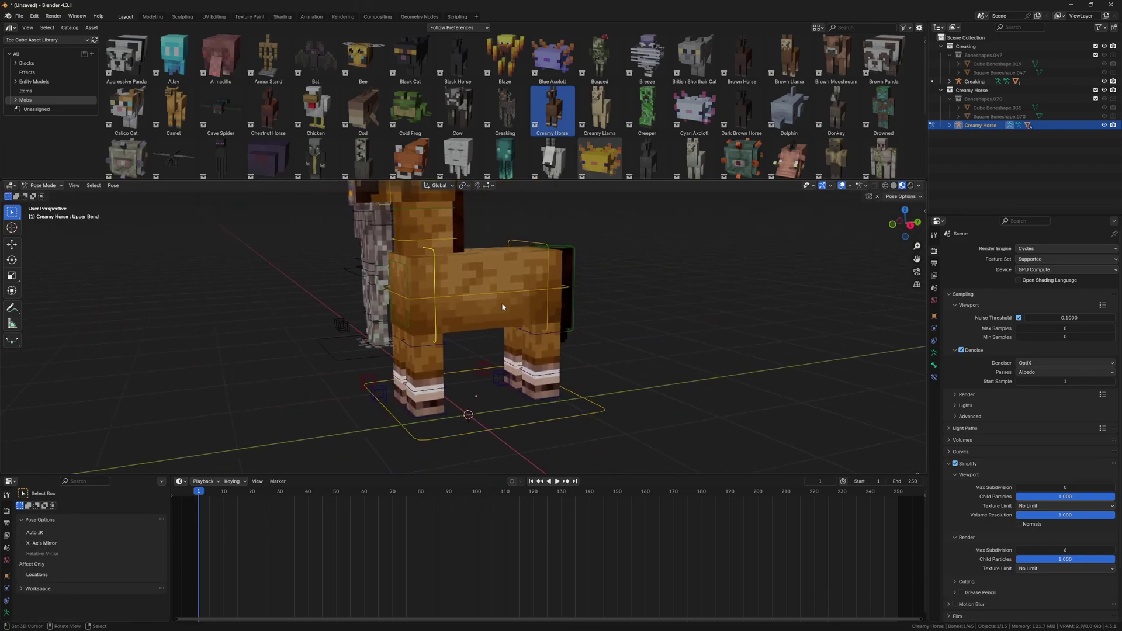
left_click(542, 286)
left_click(526, 291)
key("g")
right_click(522, 293)
key("r")
key("x")
right_click(623, 321)
Test-move the horse's root bone and whole rig without keeping changes, then deselect everything.
scroll(579, 364, "down", 2)
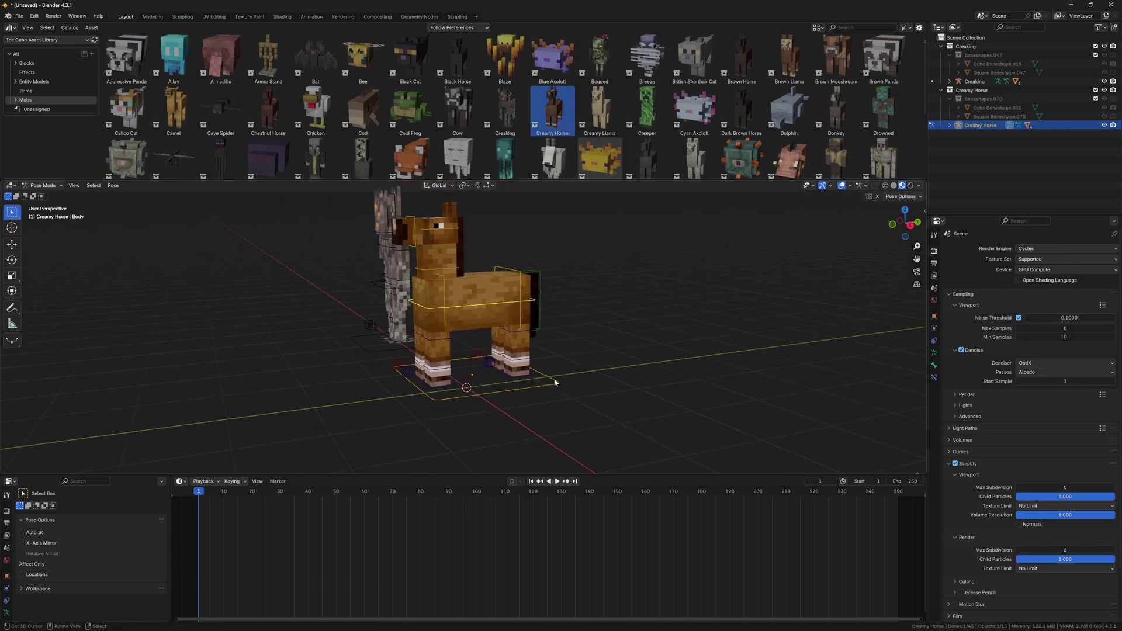
left_click(527, 394)
middle_click_drag(556, 384, 527, 363, "shift")
key("g")
right_click(566, 376)
key("ctrl+Tab")
key("g")
right_click(492, 376)
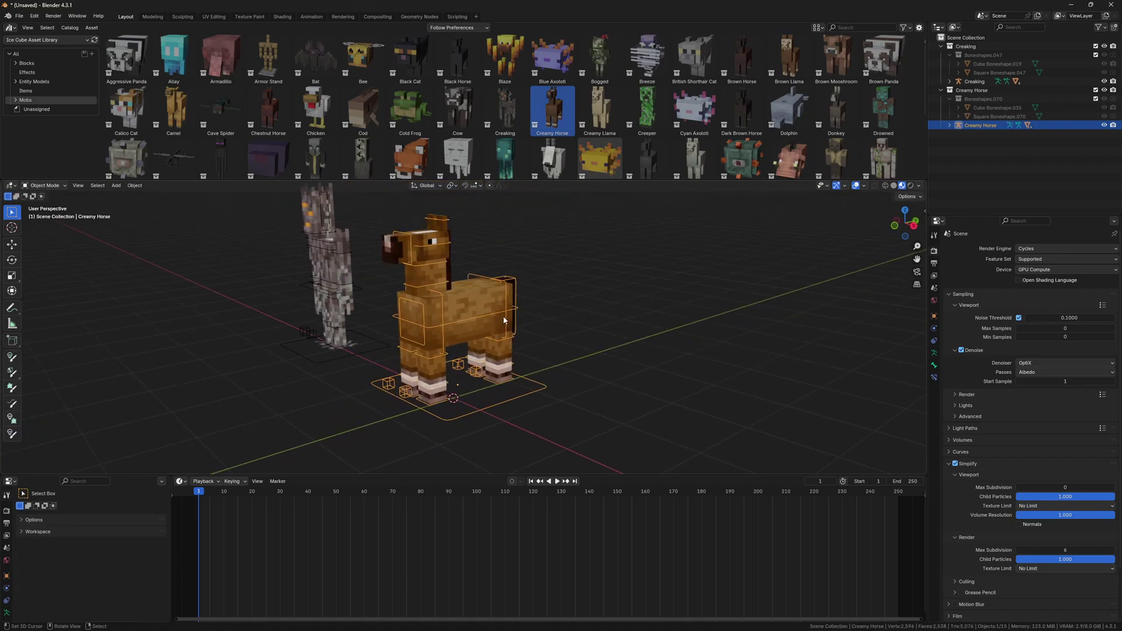
right_click(503, 319)
right_click(801, 416)
middle_click_drag(599, 346, 627, 361, "shift")
middle_click_drag(473, 325, 512, 326)
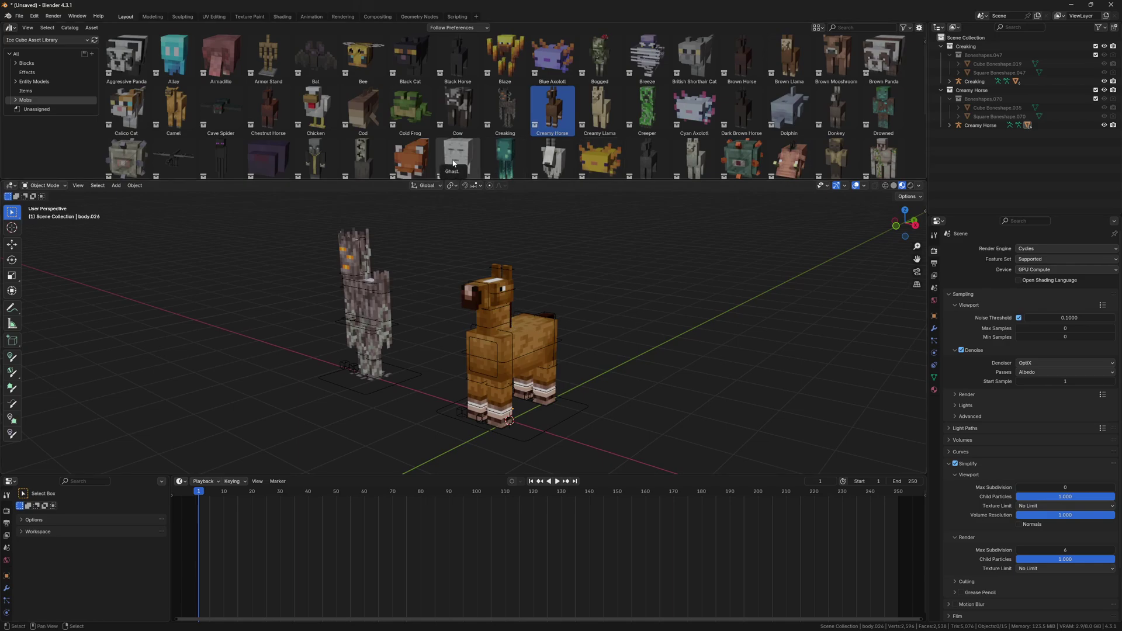
Add the Ghast, try it as an instance, then undo back to the editable rig.
left_click_drag(453, 164, 705, 332)
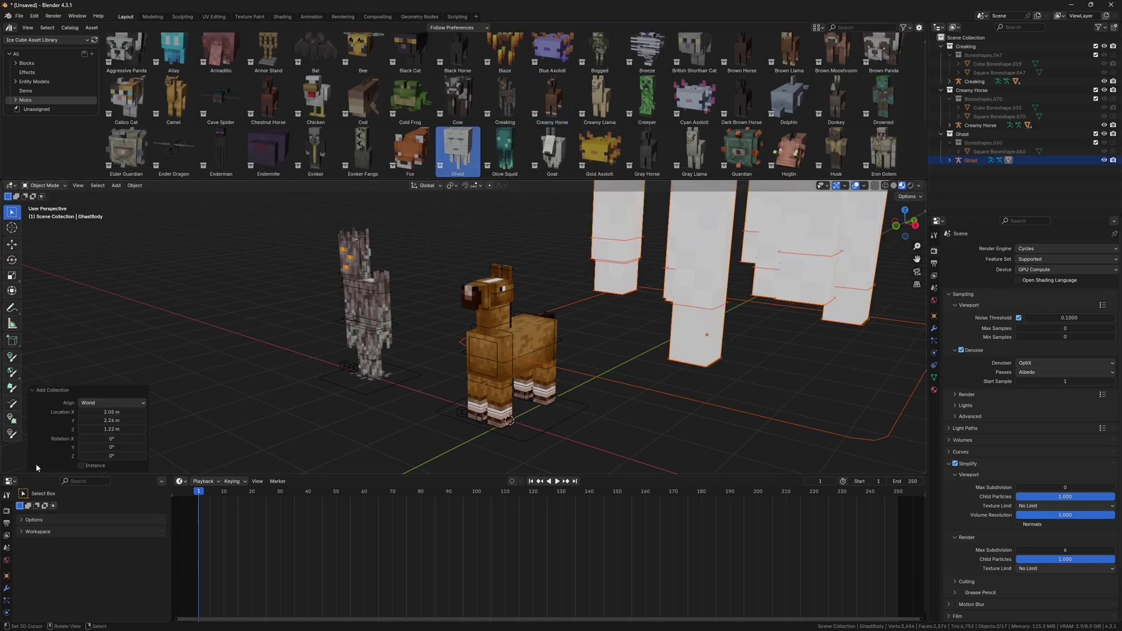
left_click(82, 466)
scroll(479, 397, "down", 2)
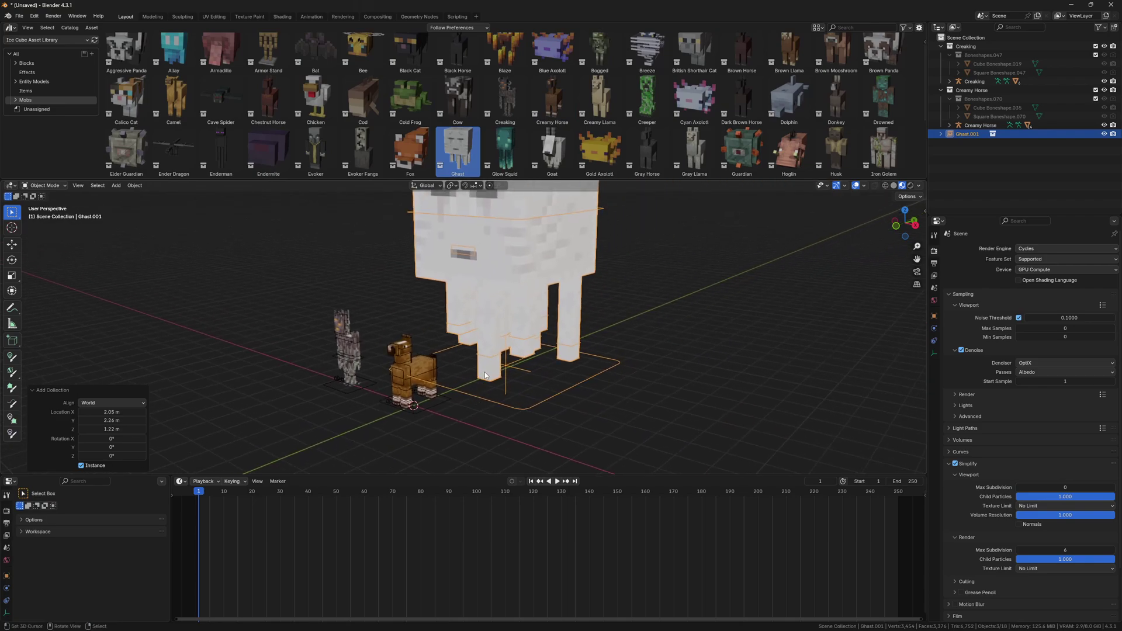
key("ctrl+z")
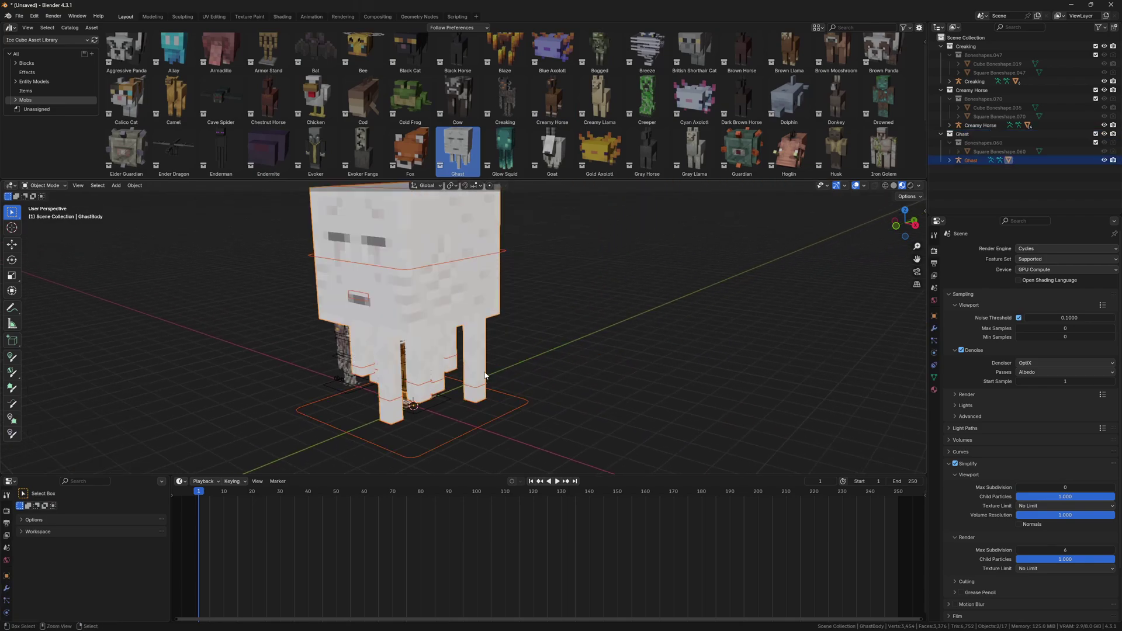
Test moving and rotating the Ghast rig without keeping changes, then place a Glow Squid beside it.
right_click(514, 397)
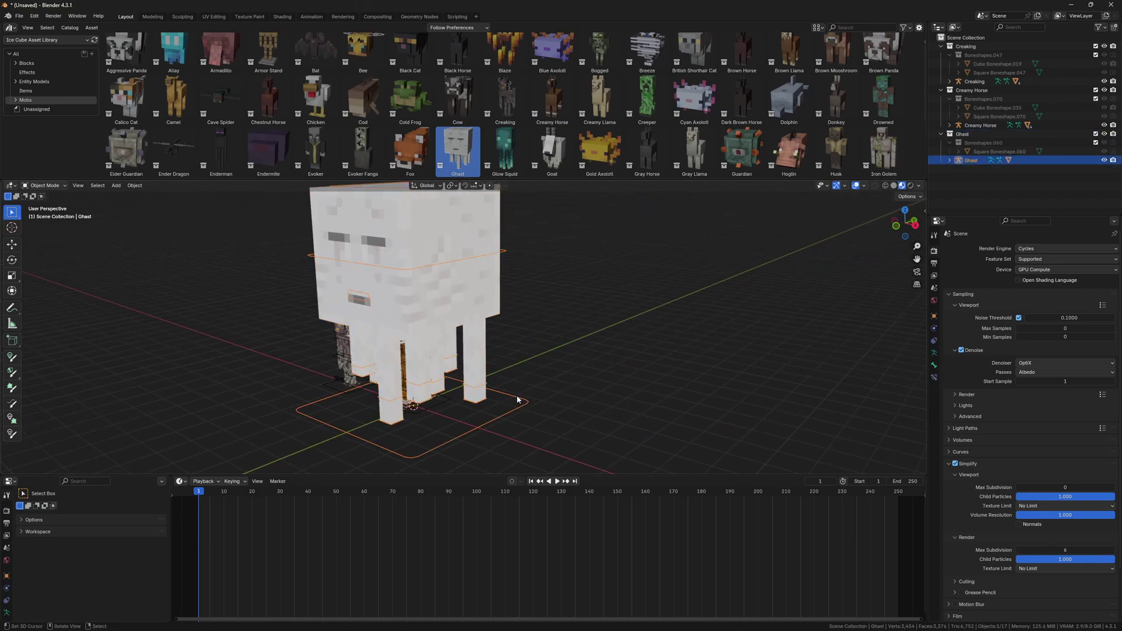
key("g")
right_click(522, 438)
key("r")
right_click(498, 322)
middle_click_drag(505, 326, 531, 325)
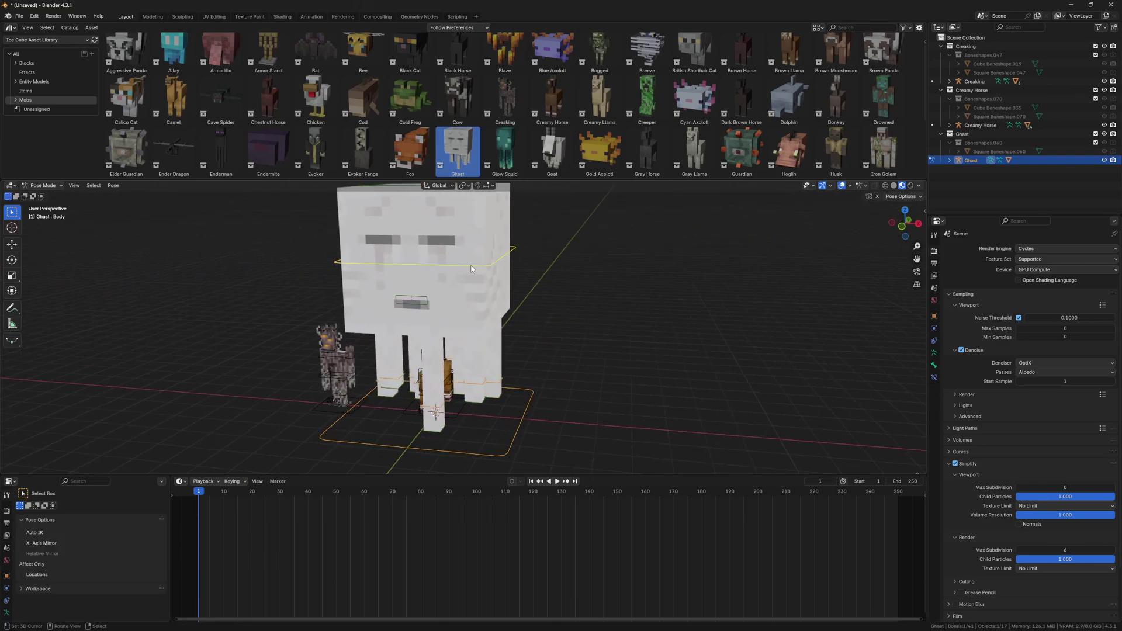
middle_click_drag(536, 379, 503, 250)
left_click_drag(505, 151, 626, 362)
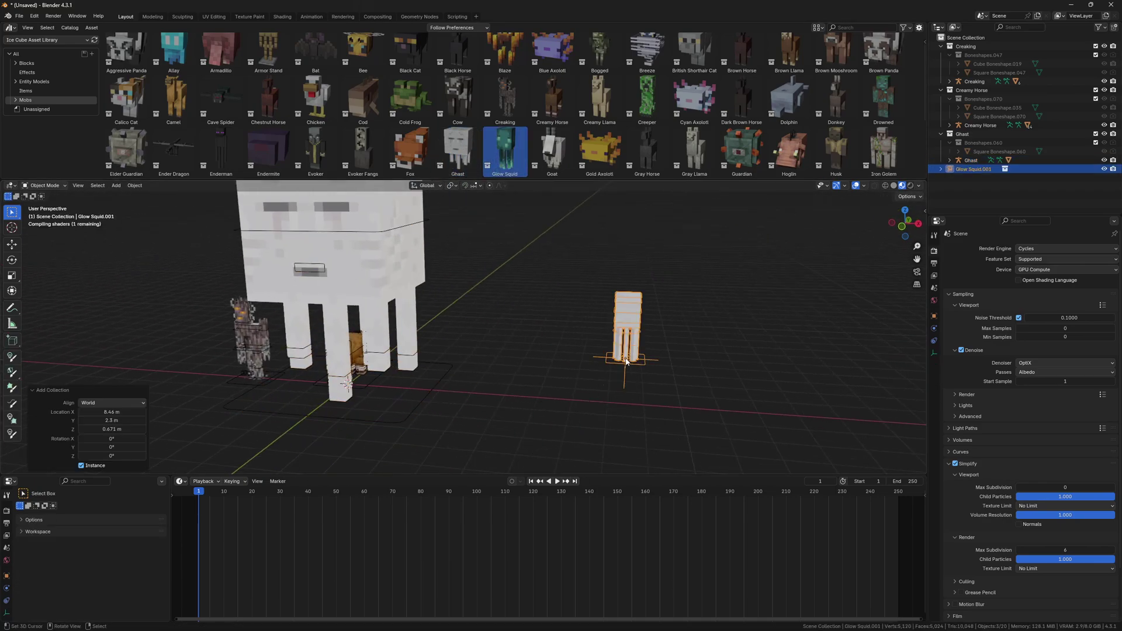
Make the Glow Squid an editable rig and move it off to the right.
key("ctrl+shift+o")
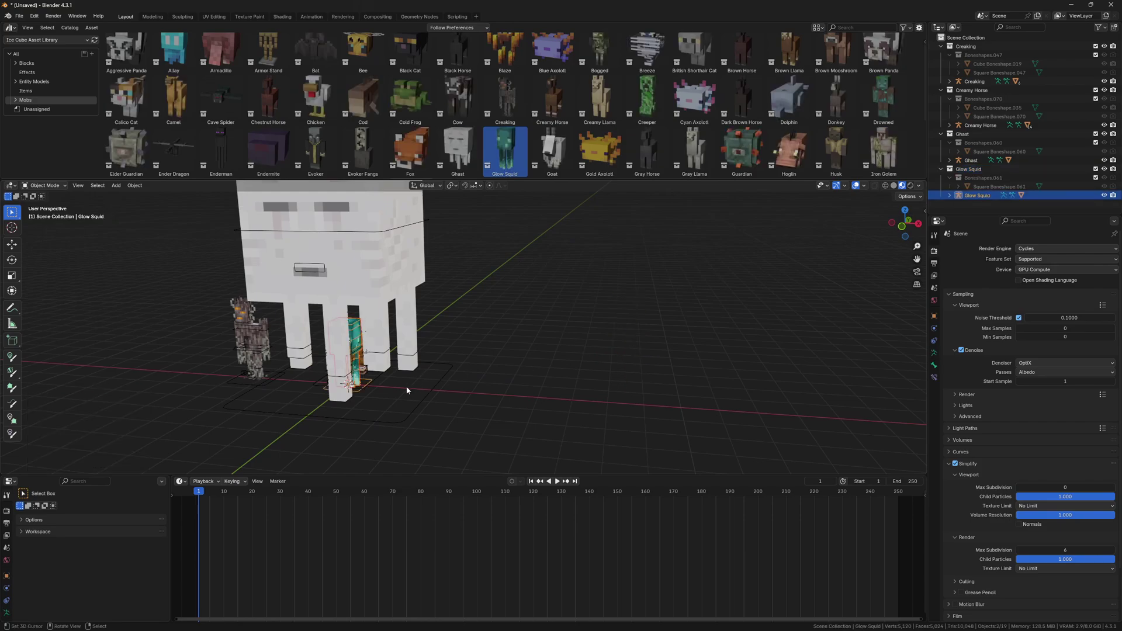
key("g")
left_click(684, 363)
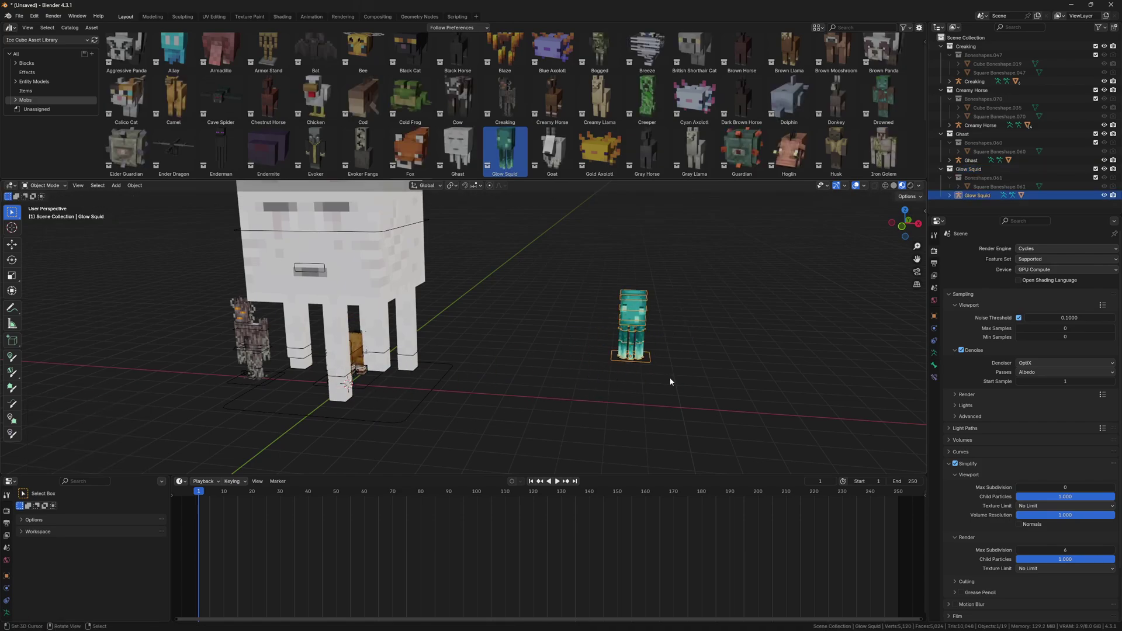
Add a Gold Axolotl to the scene, then filter the Mobs catalog to Hostile mobs.
left_click_drag(599, 151, 543, 351)
middle_click_drag(574, 385, 537, 390)
scroll(493, 159, "down", 3)
scroll(362, 129, "up", 4)
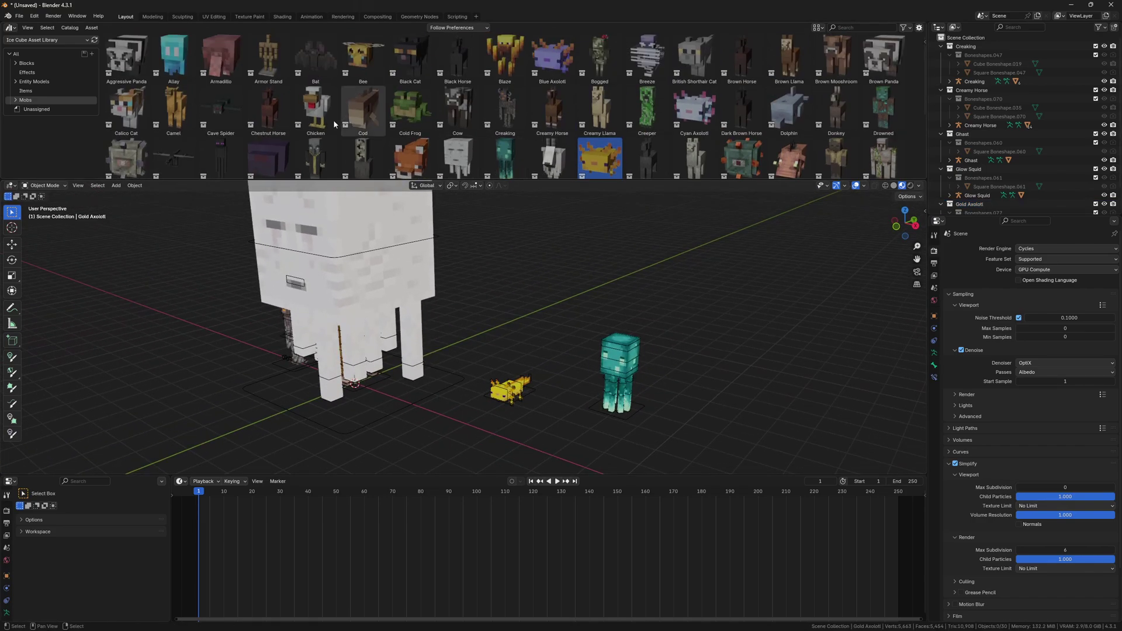
left_click(16, 101)
left_click(49, 110)
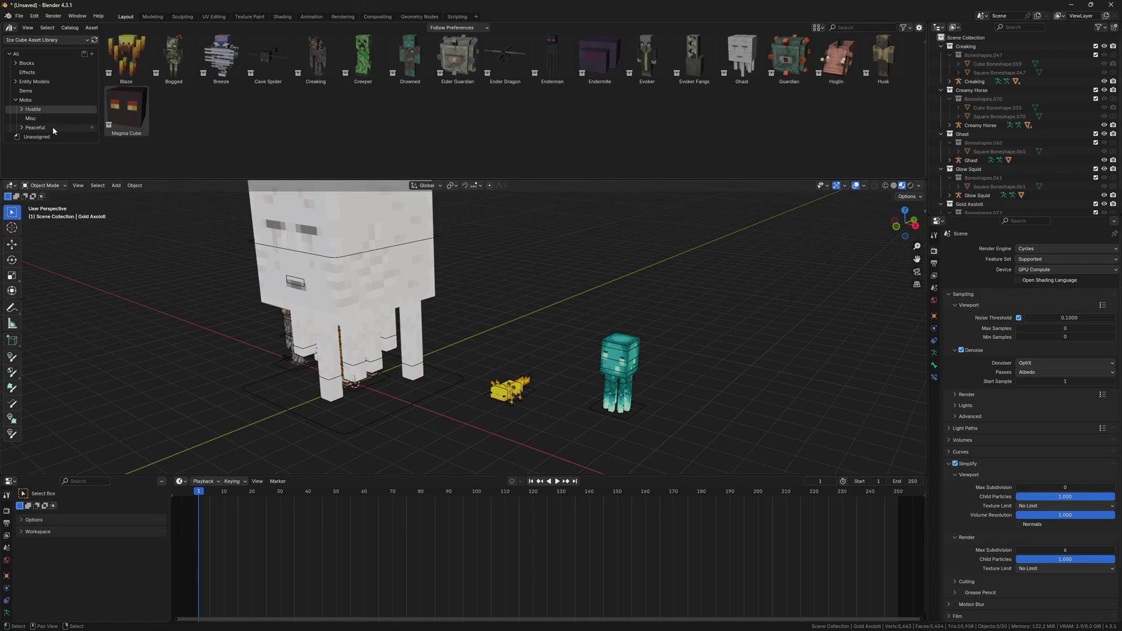
Browse the Peaceful mobs and its Axolotl, Cat, Cow and Fish subcatalogs.
left_click(35, 128)
scroll(314, 125, "down", 2)
scroll(314, 123, "up", 2)
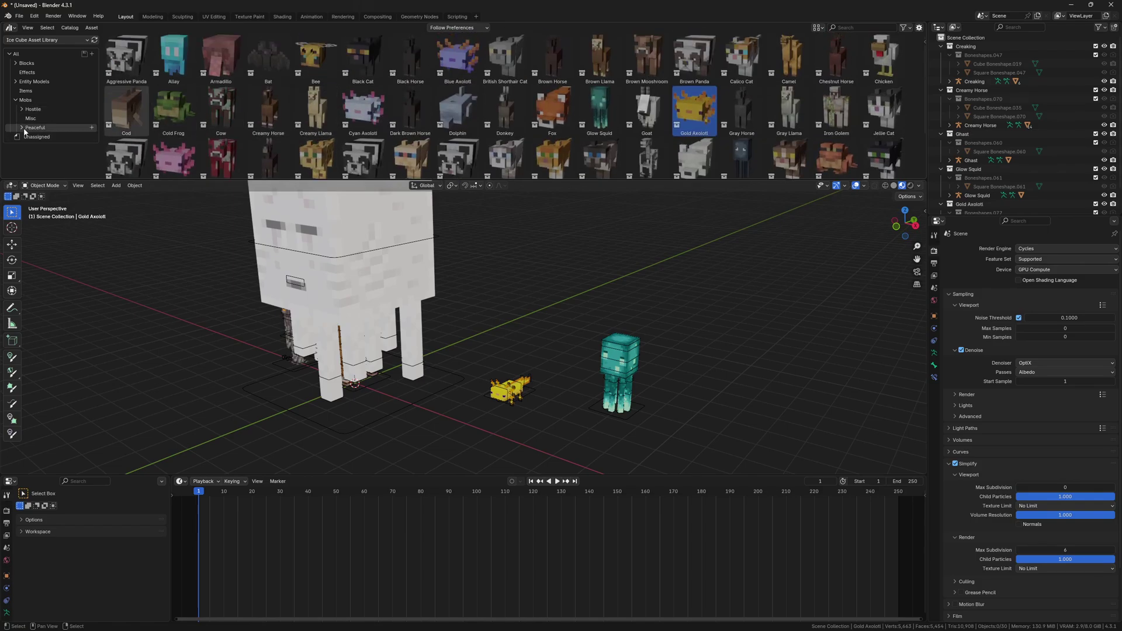
scroll(30, 130, "down", 1)
left_click(55, 121)
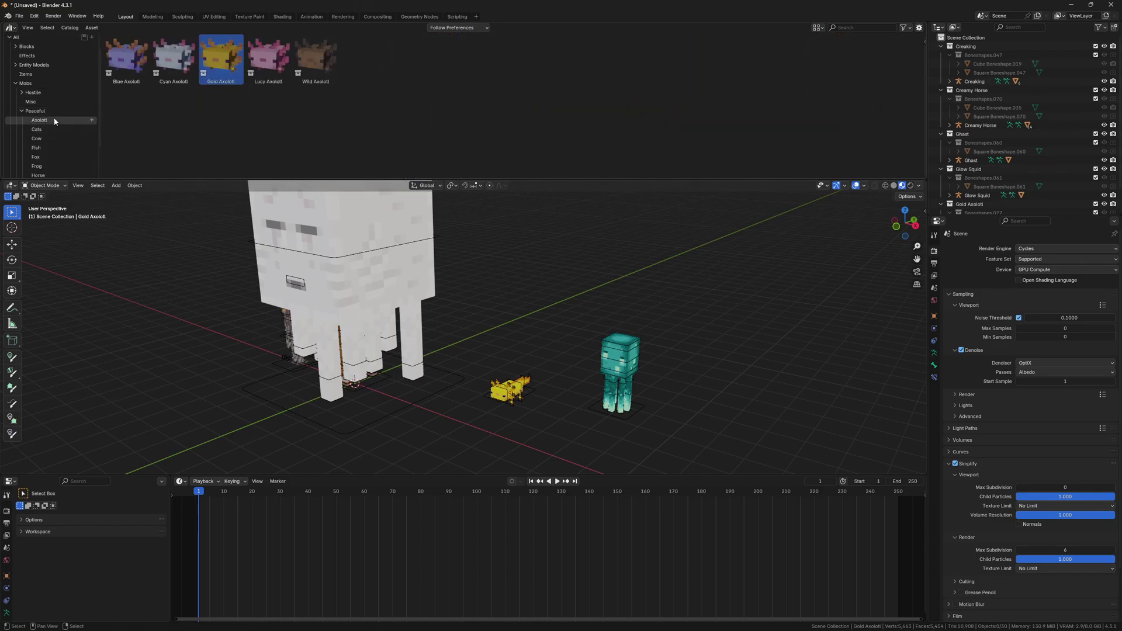
left_click(53, 131)
left_click(53, 139)
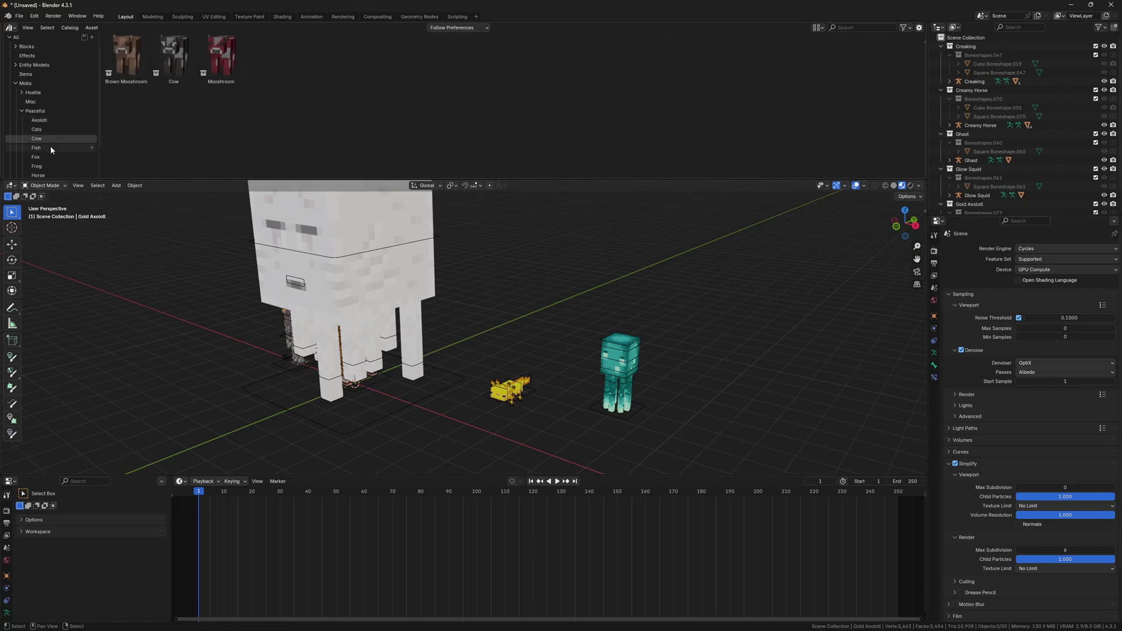
left_click(50, 147)
Browse the Fox, Frog, Horse, Llama, Panda and Squid subcatalogs, then quit Blender without saving.
left_click(50, 157)
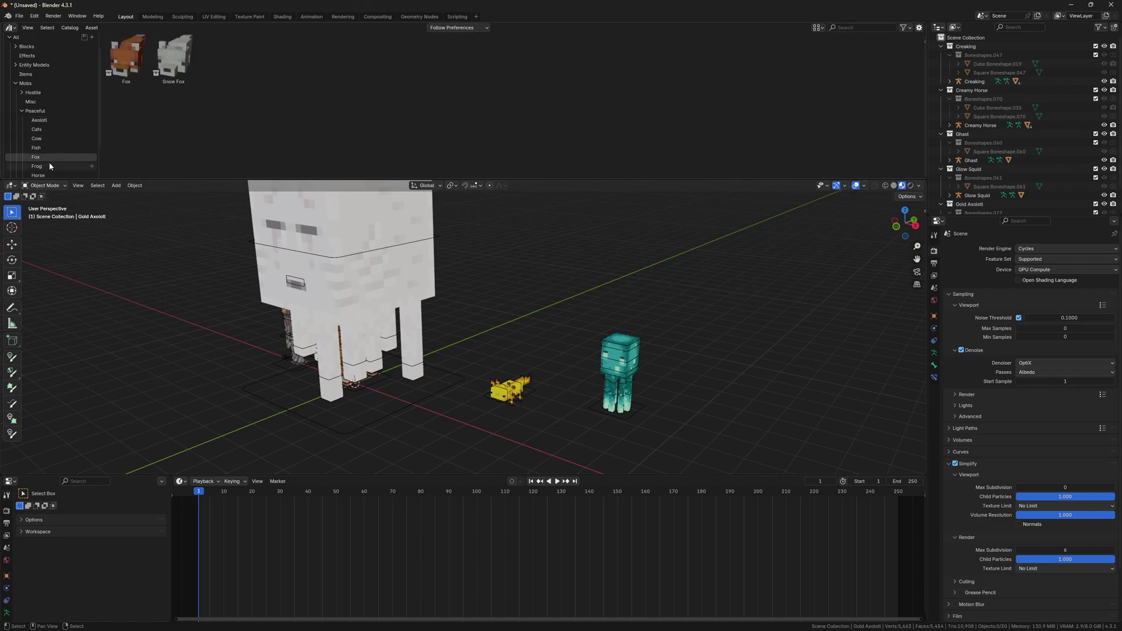
left_click(50, 167)
scroll(49, 164, "down", 1)
left_click(48, 161)
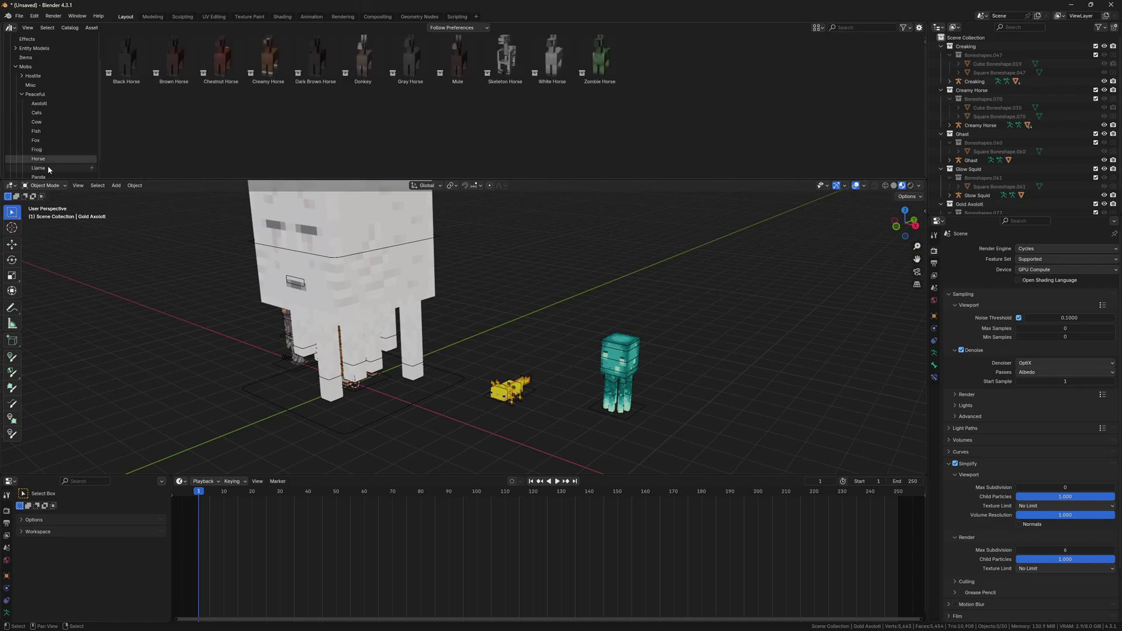
left_click(48, 166)
scroll(47, 166, "down", 1)
left_click(48, 161)
left_click(48, 169)
scroll(49, 169, "down", 1)
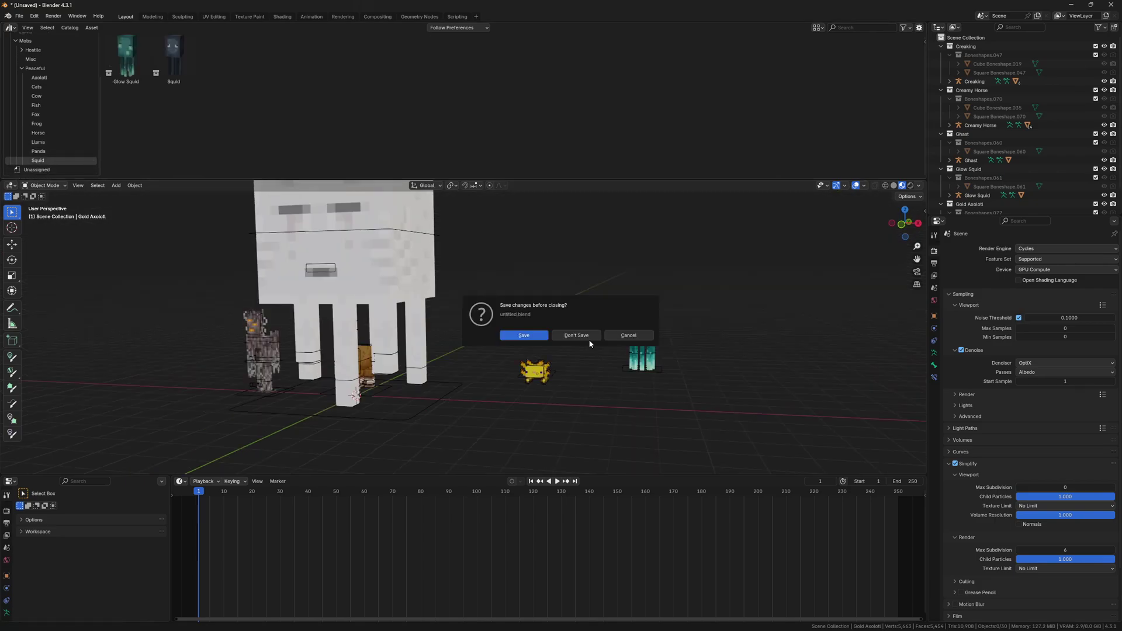
left_click(590, 338)
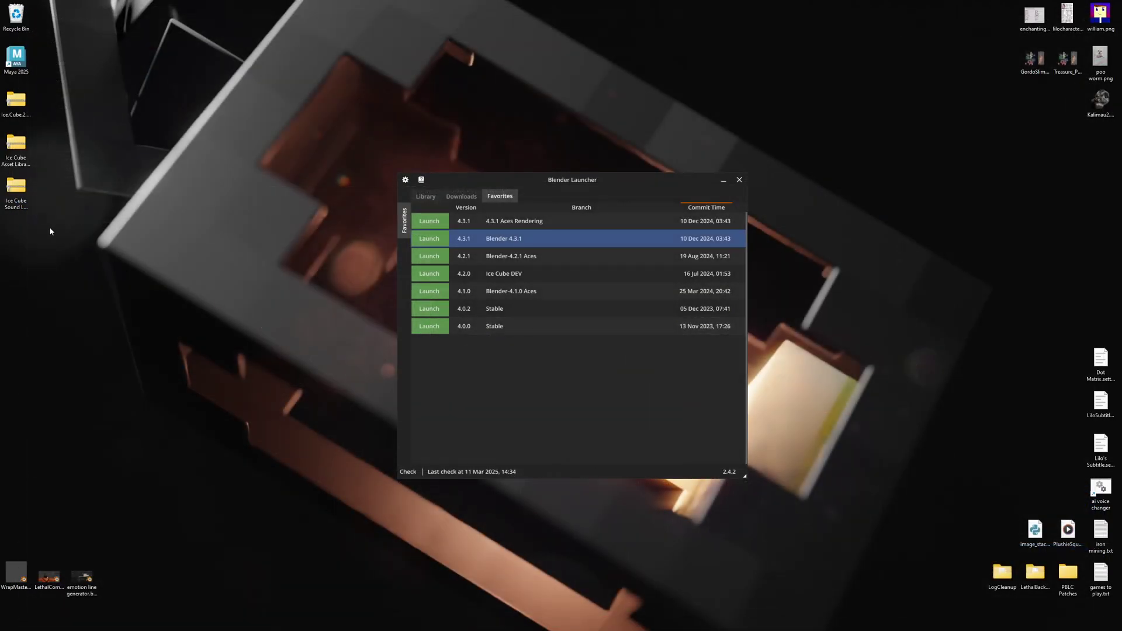
Close the Blender Launcher, start Extract All on the sound library zip, then cancel it.
left_click_drag(652, 196, 711, 211)
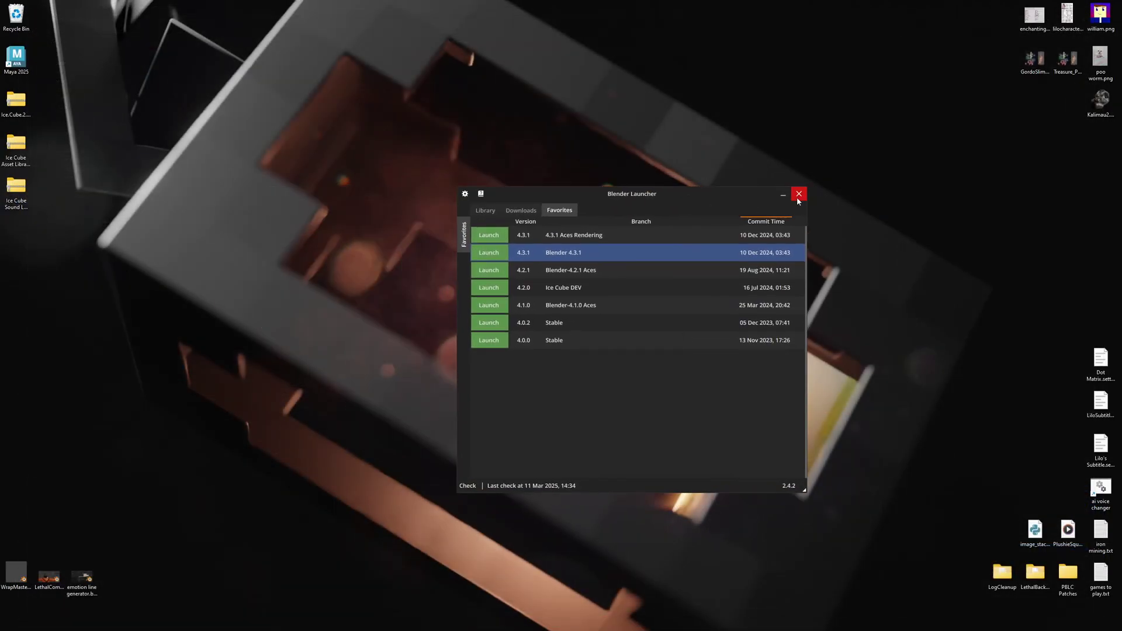
left_click(797, 193)
right_click(24, 188)
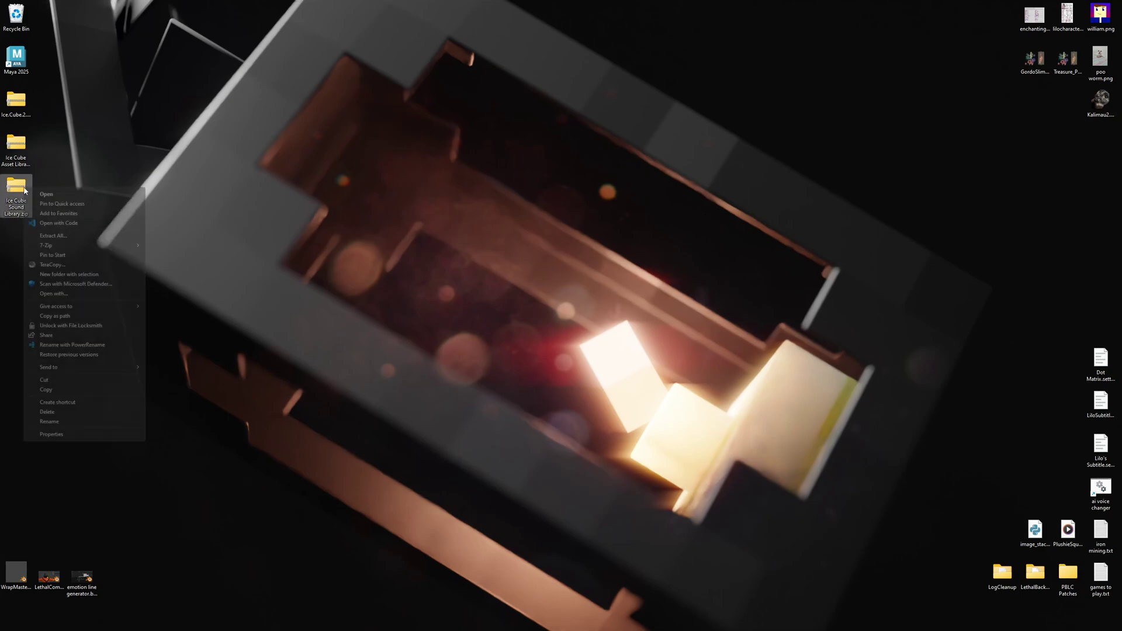
left_click(42, 236)
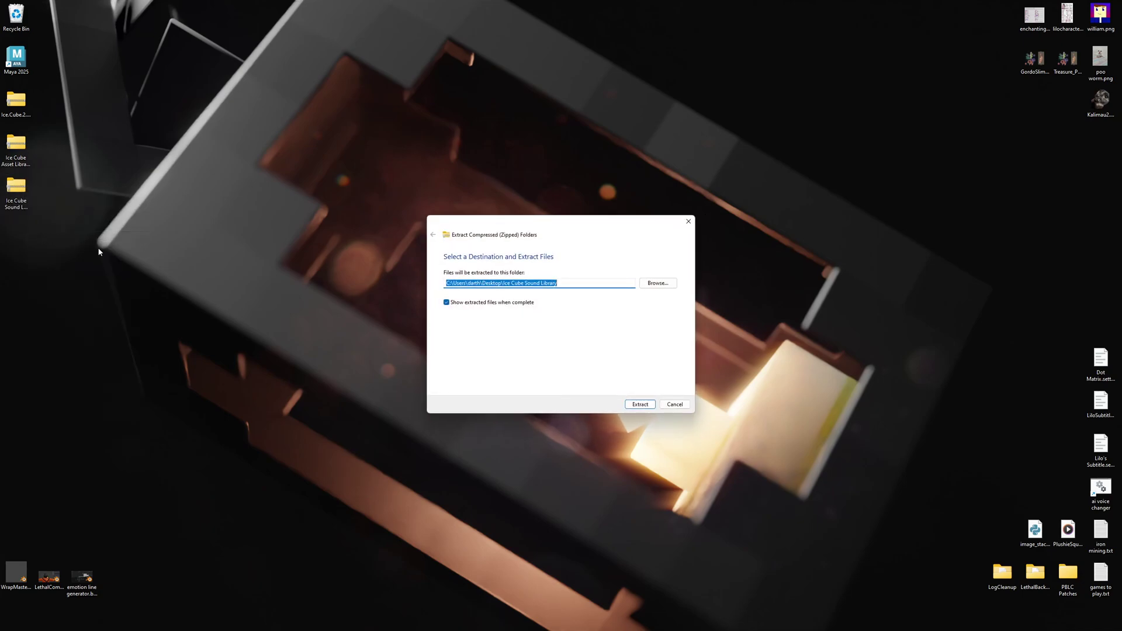
left_click(638, 407)
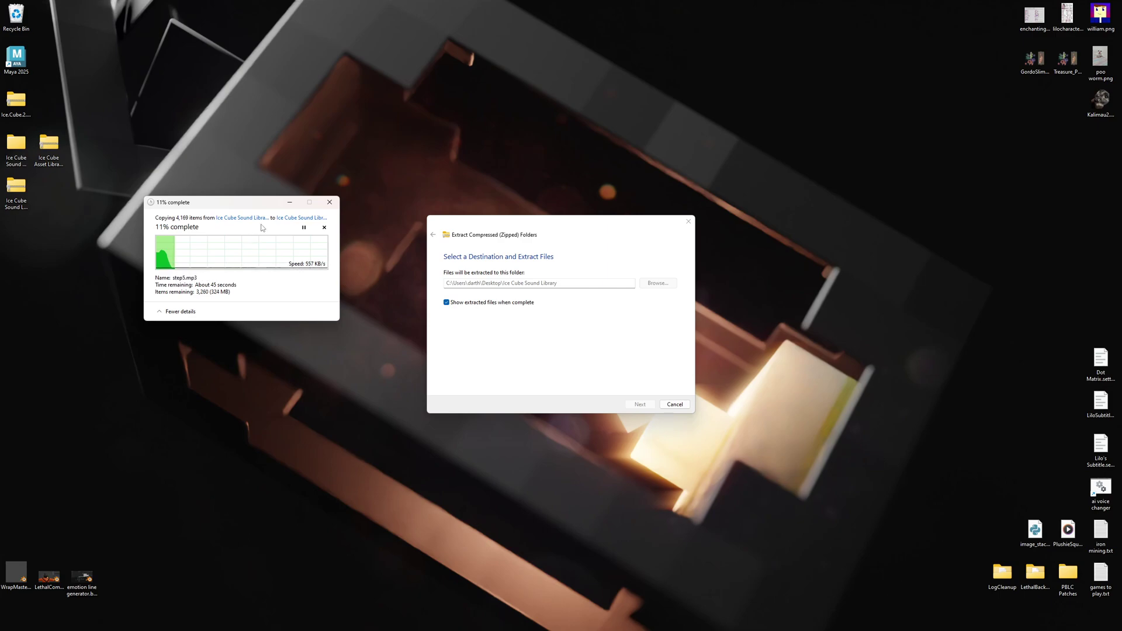
left_click_drag(259, 205, 274, 241)
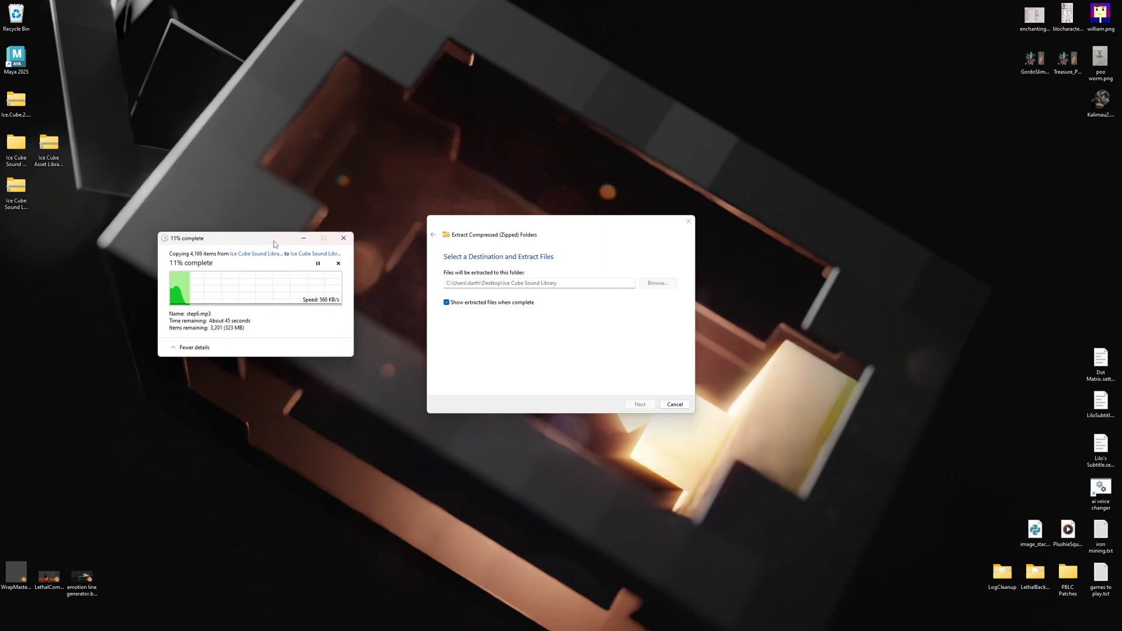
left_click(339, 264)
Extract the sound library zip with 7-Zip Extract Here and move the Sounds folder to desktop centre.
left_click(983, 116)
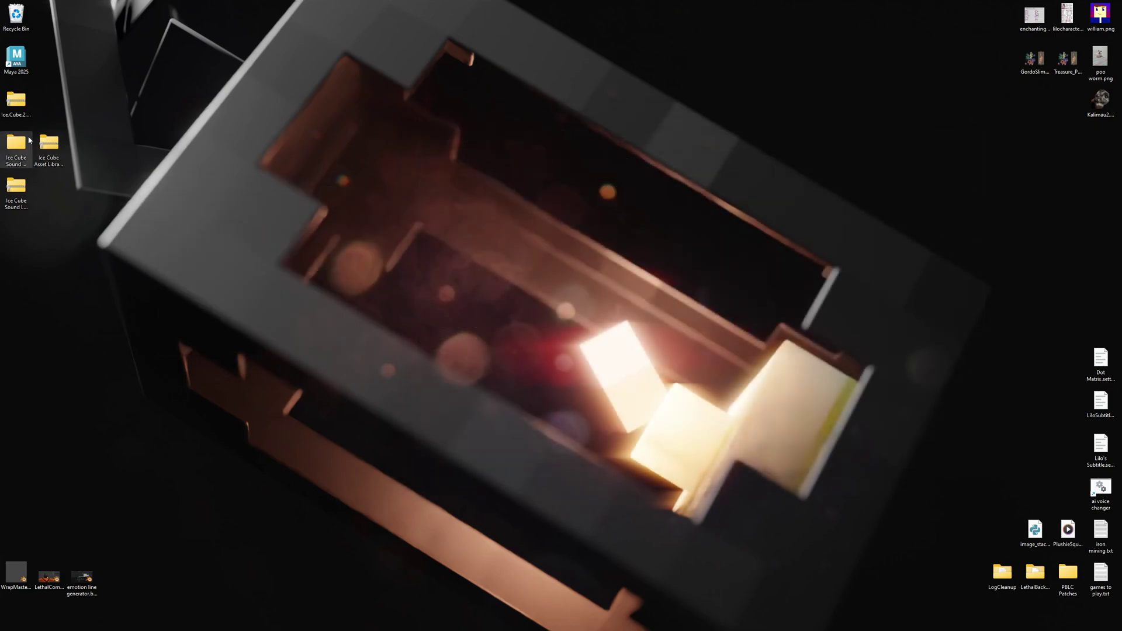
right_click(60, 147)
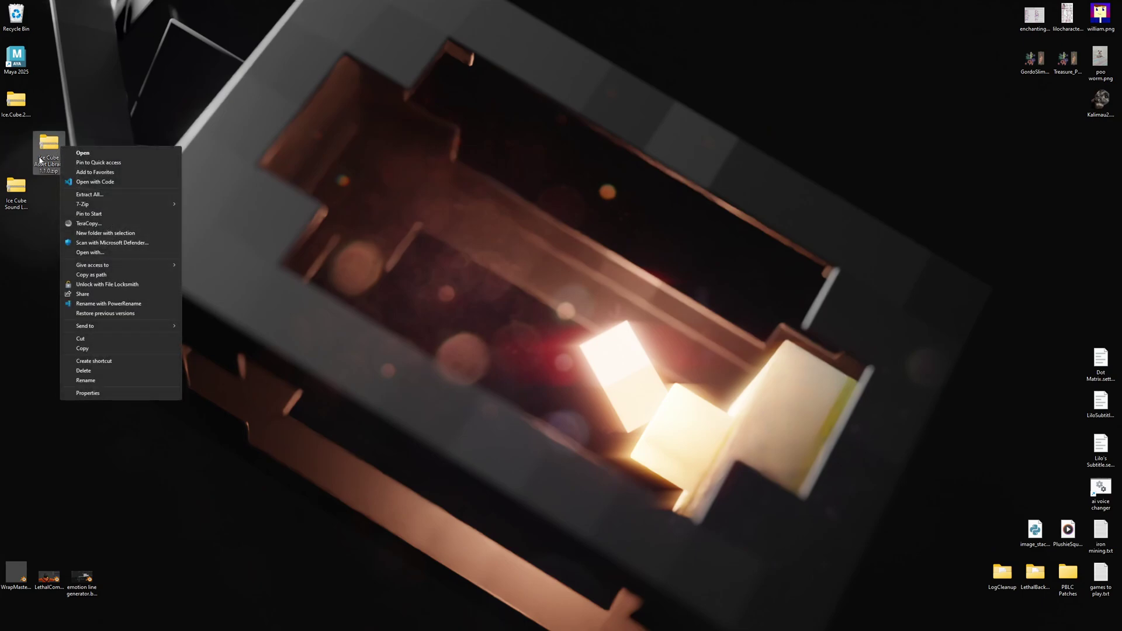
right_click(27, 188)
mouse_move(105, 245)
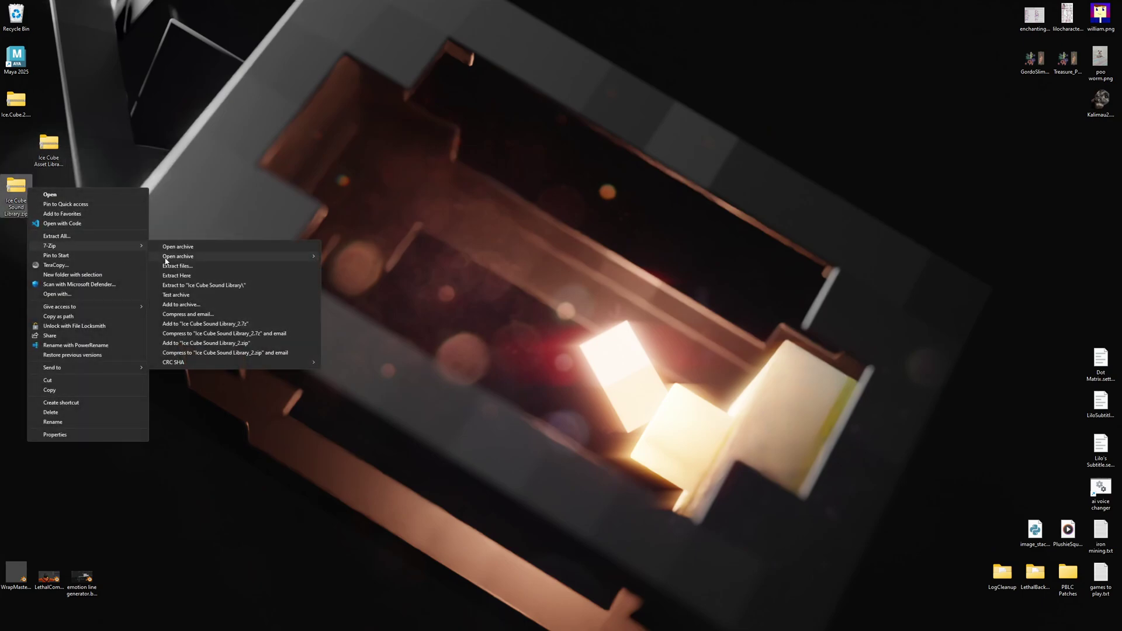
left_click(177, 275)
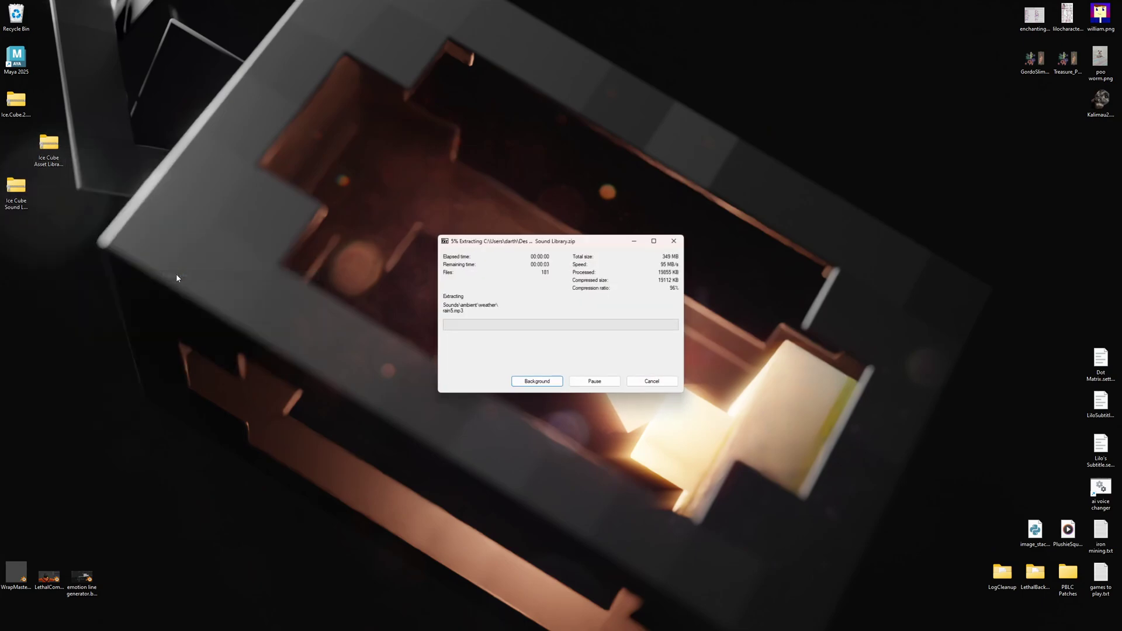
left_click_drag(16, 228, 452, 236)
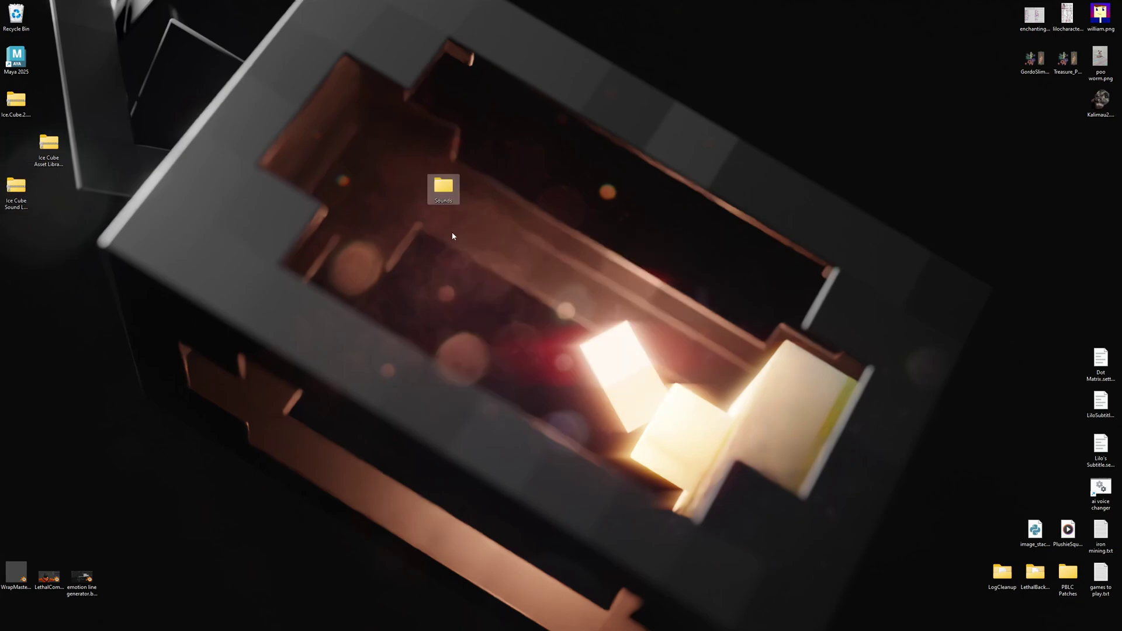
double_click(443, 198)
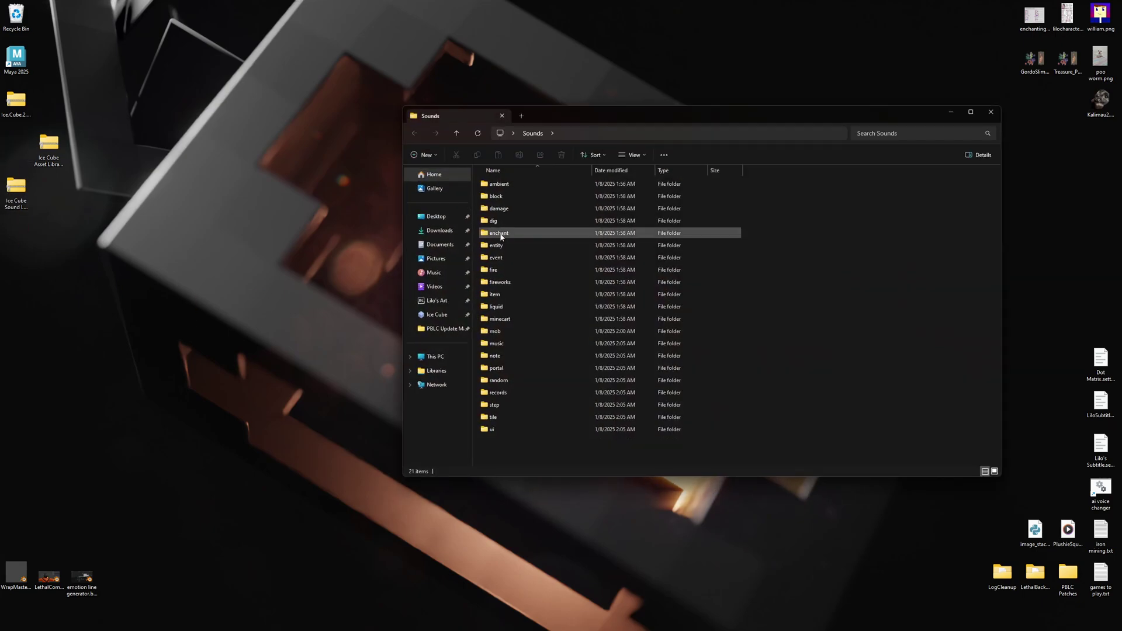
double_click(504, 196)
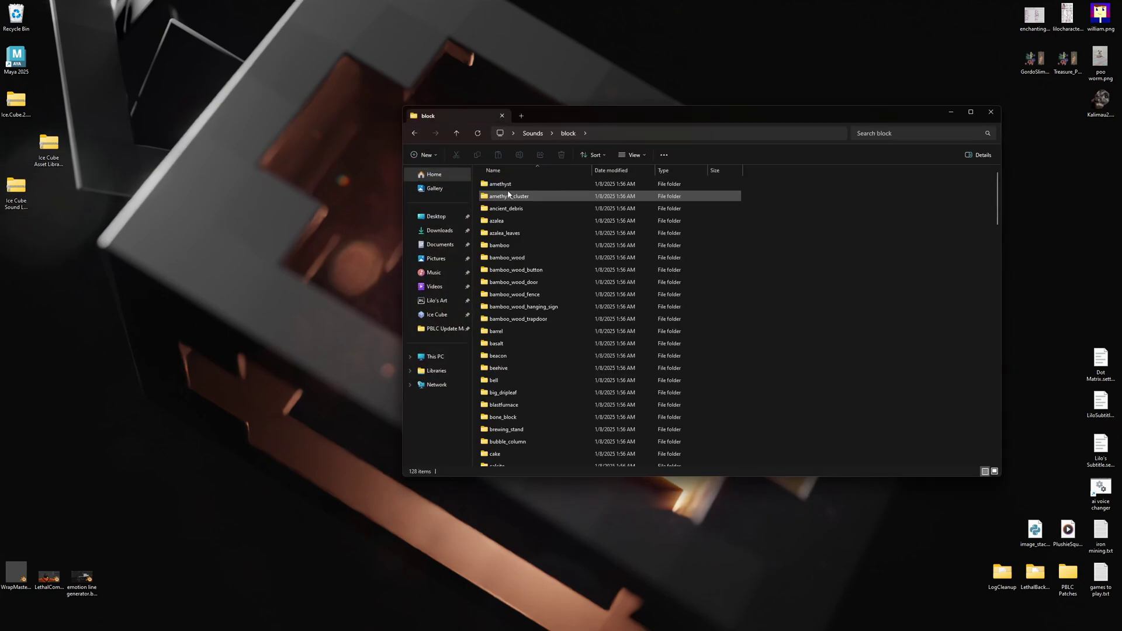
key("alt+Left")
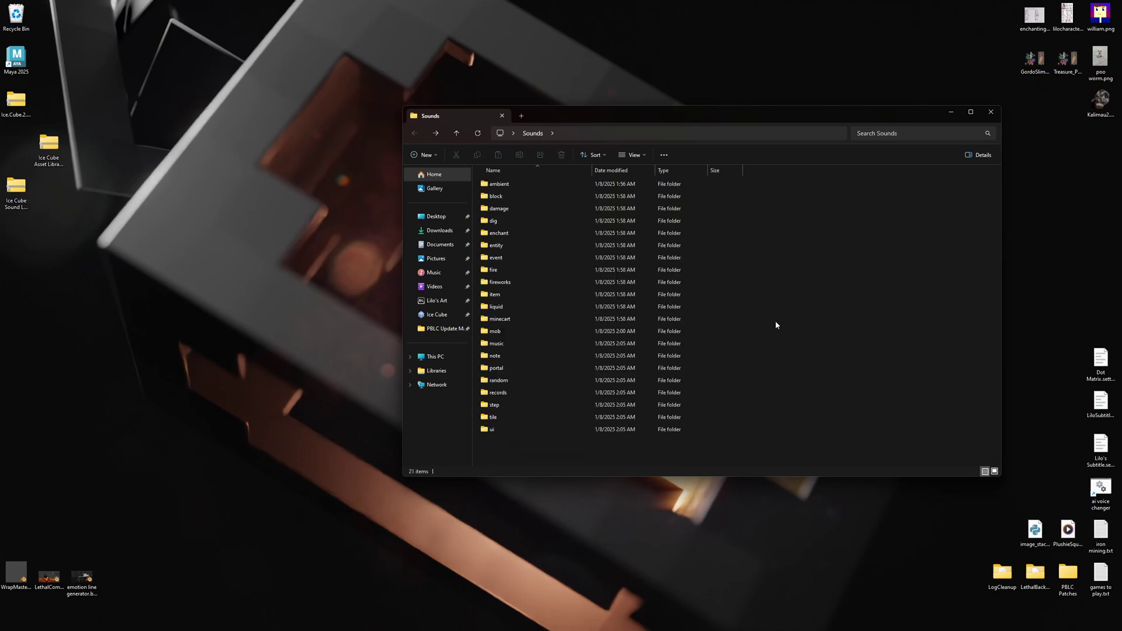
left_click(996, 114)
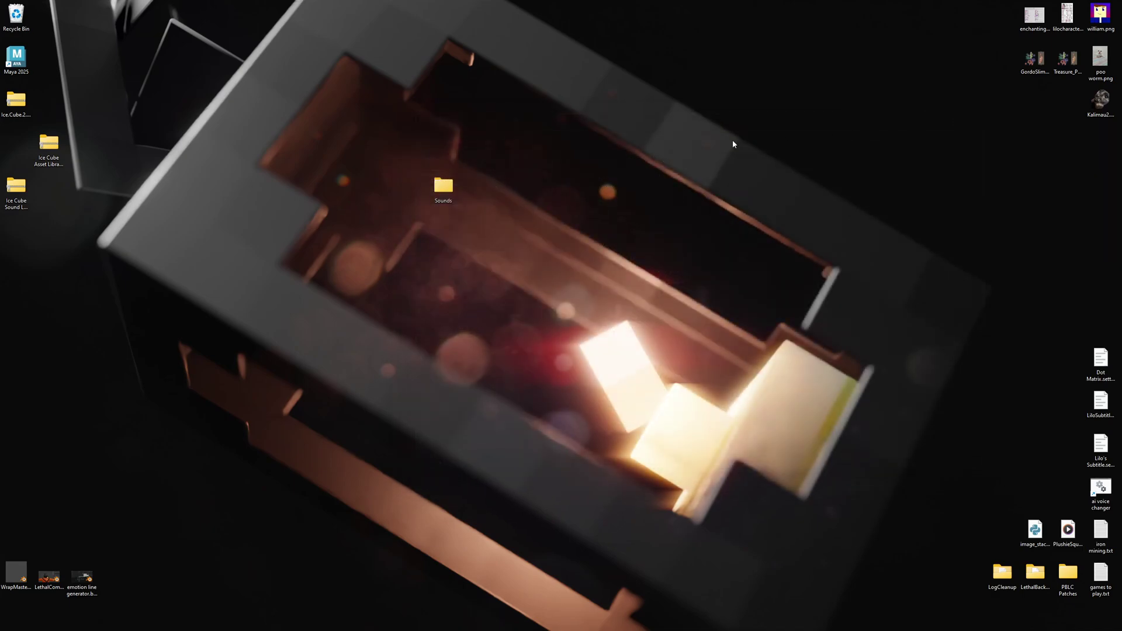